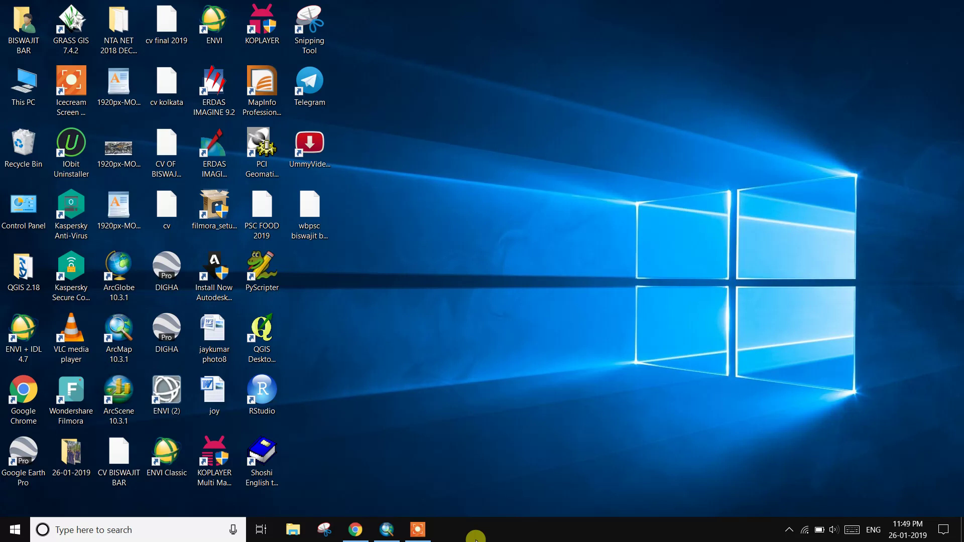
Launch ArcMap from the taskbar with an empty, untitled map
{"action": "left_click", "coordinate": [387, 529]}
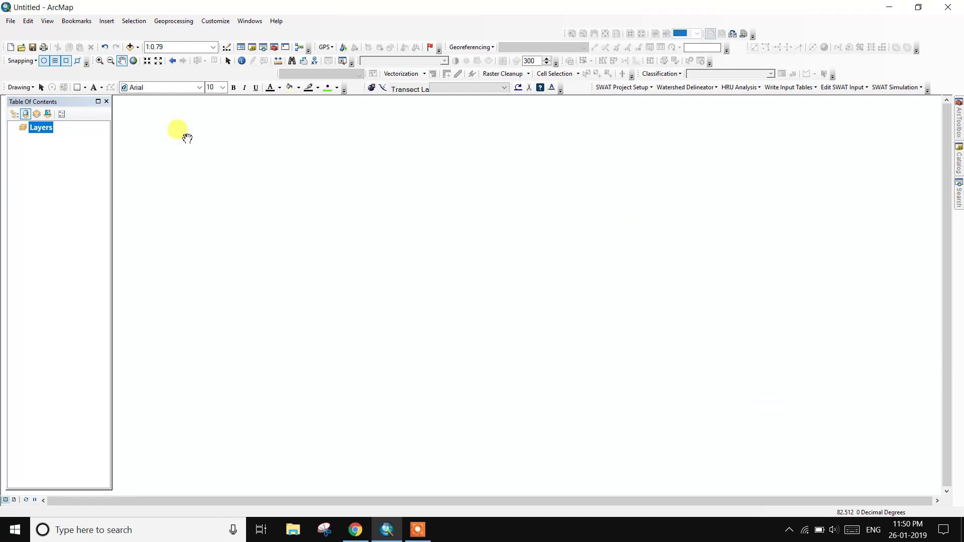
Add the raster ASTGTM2_N23E086_dem_Clip.img to the map through Add Data
{"action": "left_click", "coordinate": [130, 47]}
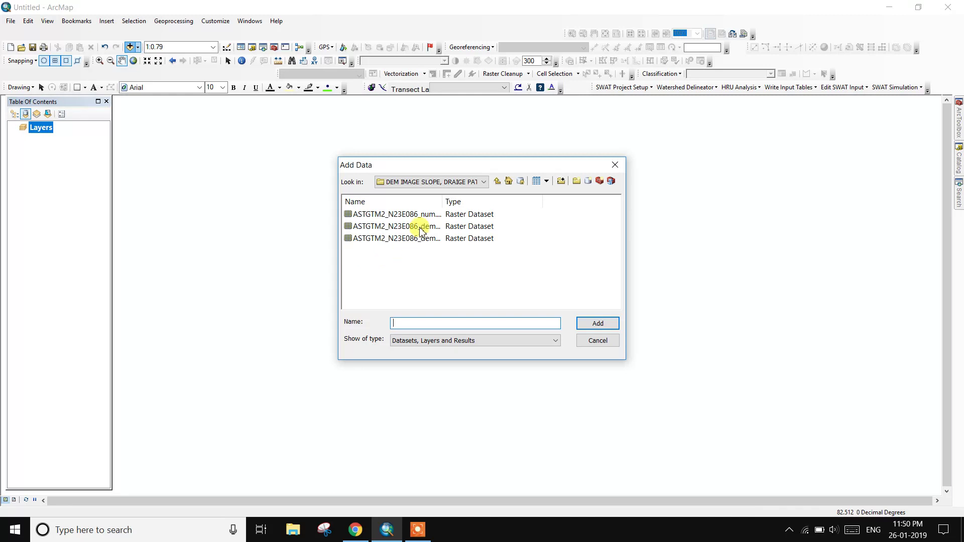
{"action": "left_click", "coordinate": [420, 229]}
{"action": "double_click", "coordinate": [420, 228]}
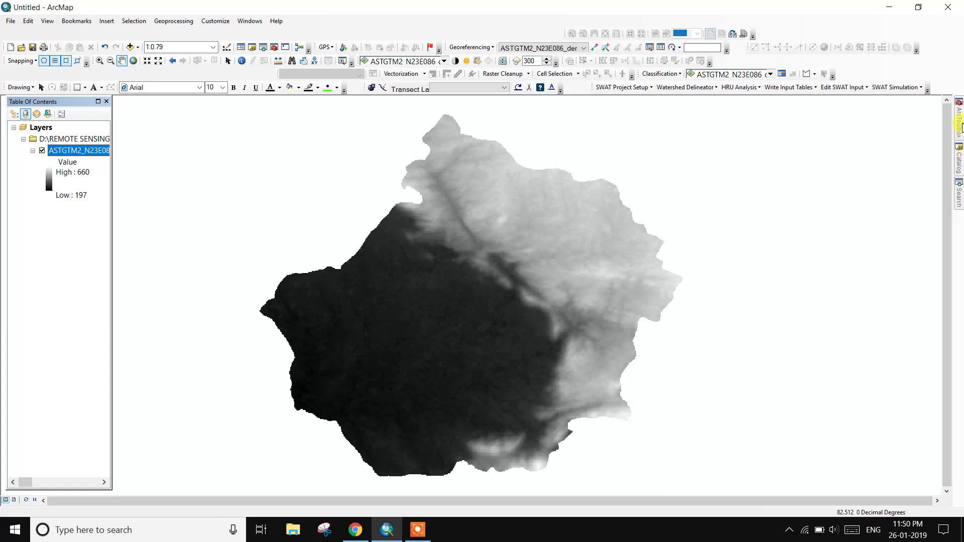
Open Focal Statistics from Spatial Analyst Tools > Neighborhood in ArcToolbox
{"action": "mouse_move", "coordinate": [960, 122]}
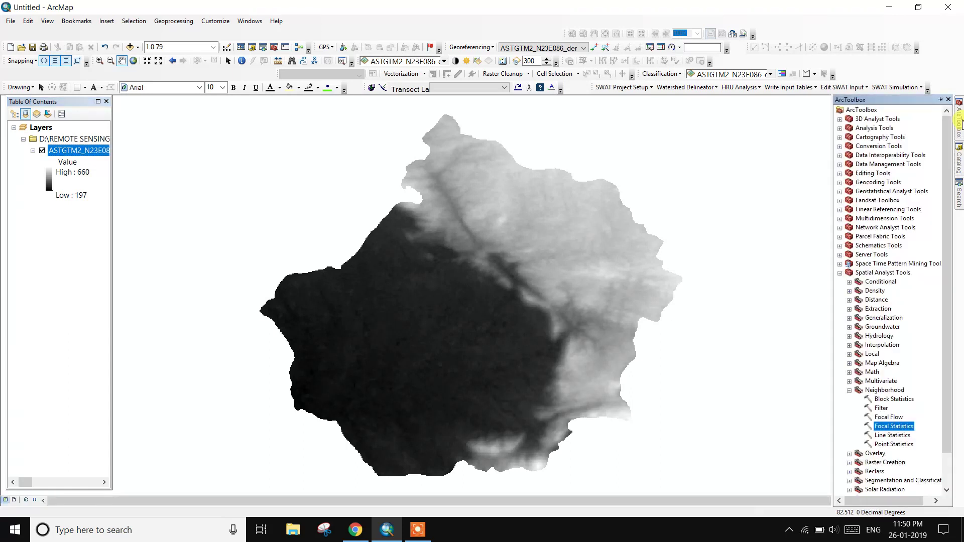
{"action": "left_click", "coordinate": [849, 390]}
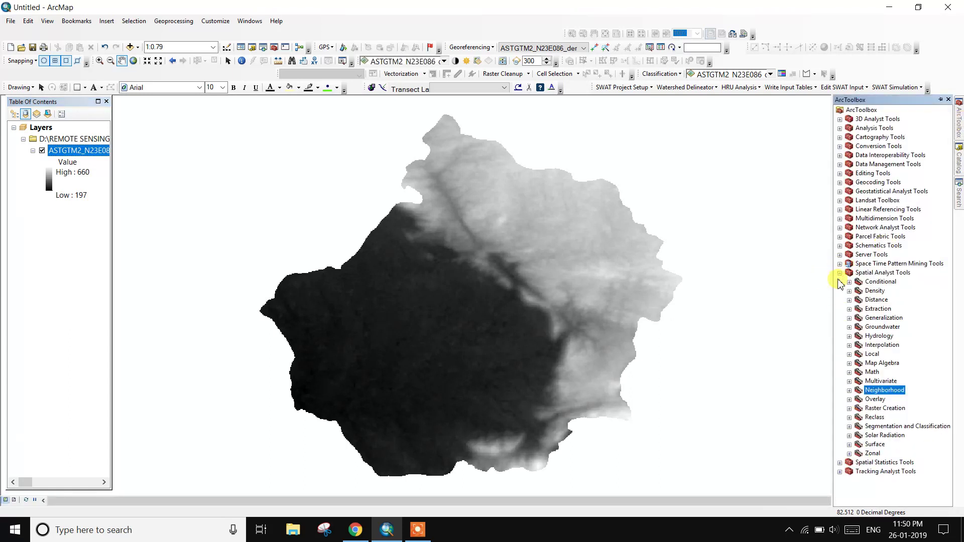
{"action": "left_click", "coordinate": [839, 274]}
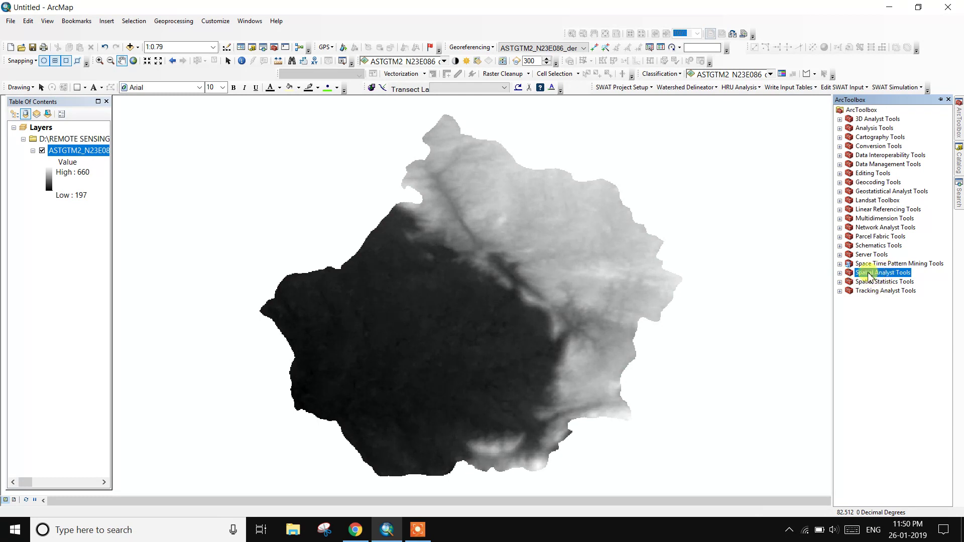
{"action": "double_click", "coordinate": [897, 276]}
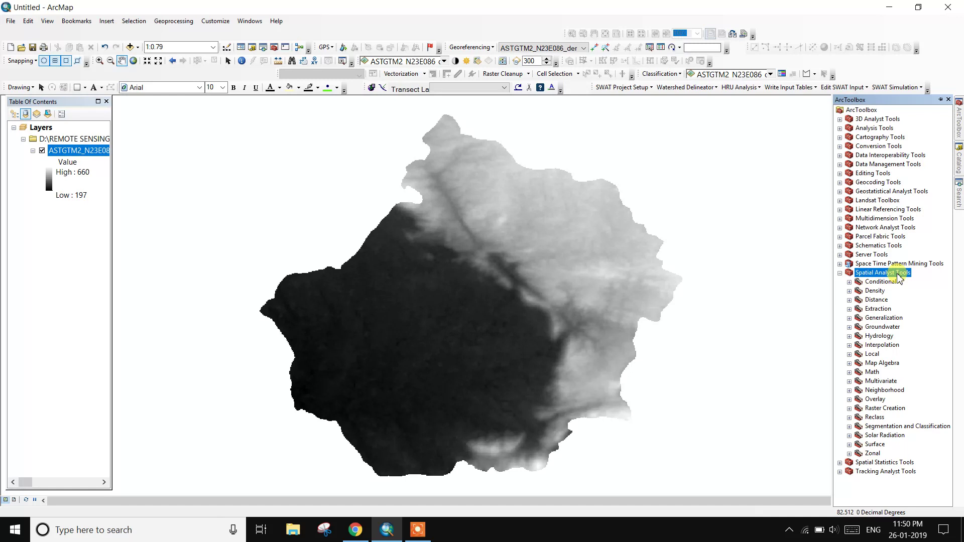
{"action": "double_click", "coordinate": [887, 390]}
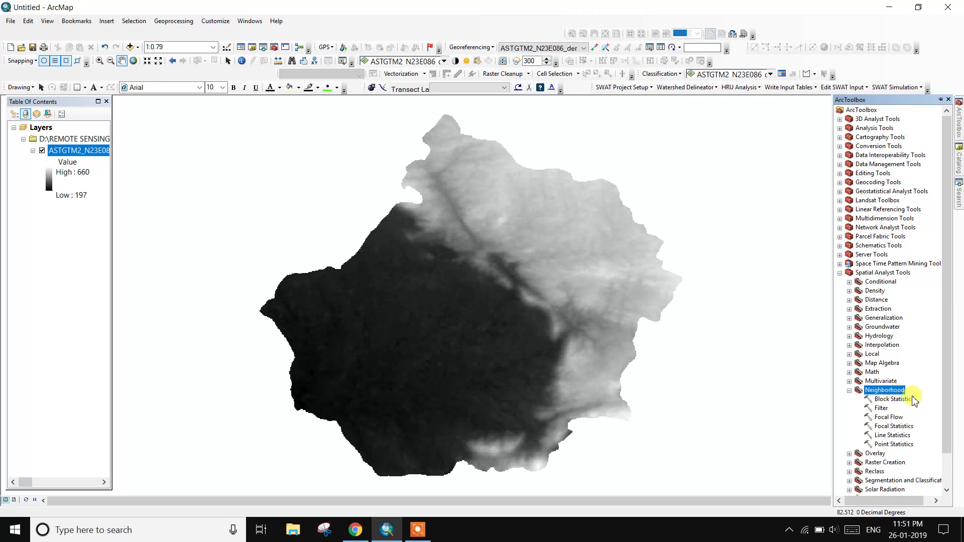
{"action": "double_click", "coordinate": [904, 427]}
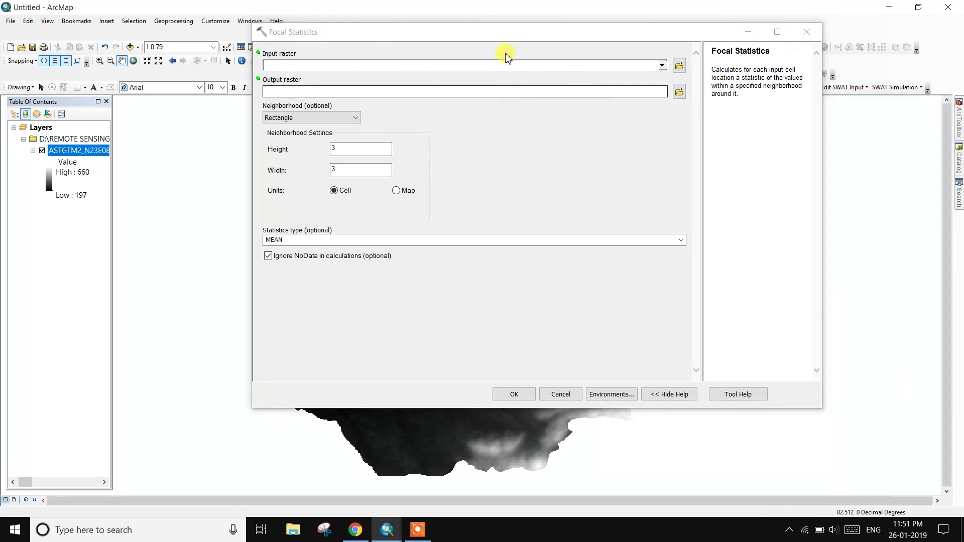
Set the clipped DEM as the Focal Statistics input raster
{"action": "left_click_drag", "start_coordinate": [512, 32], "coordinate": [556, 113]}
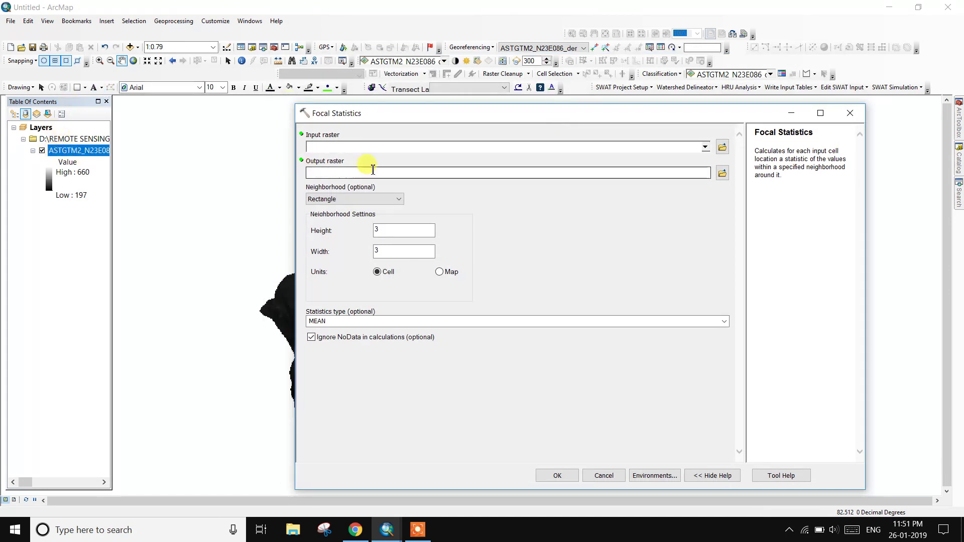
{"action": "left_click", "coordinate": [706, 147]}
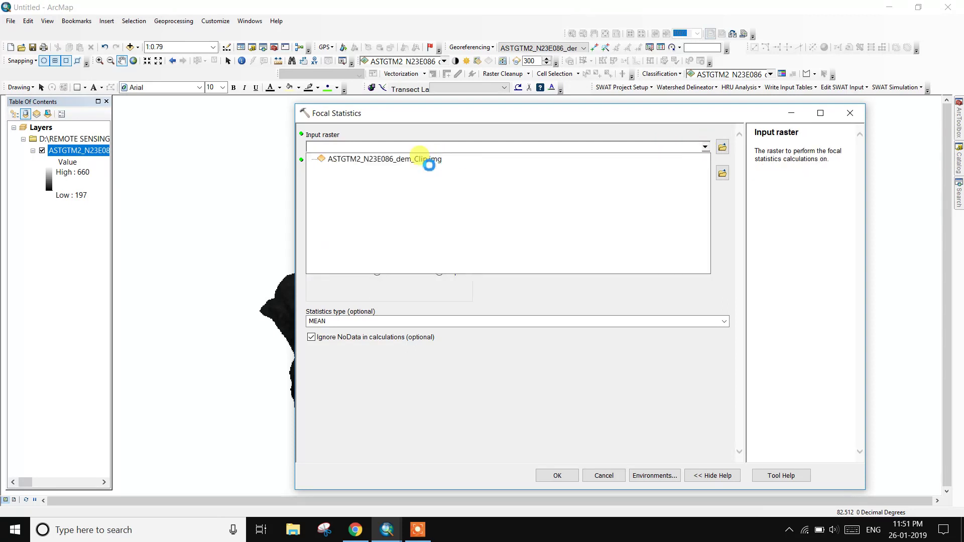
{"action": "left_click", "coordinate": [429, 160]}
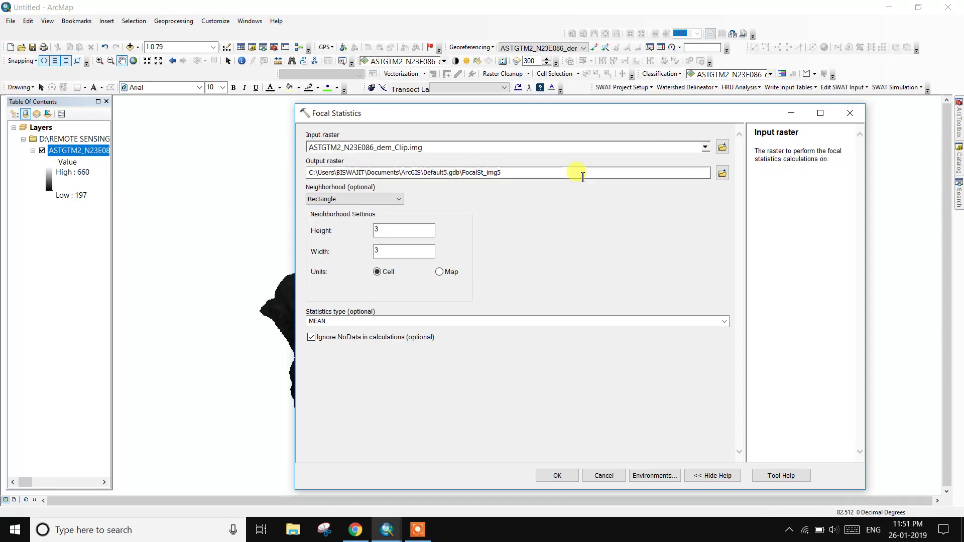
{"action": "left_click", "coordinate": [722, 174]}
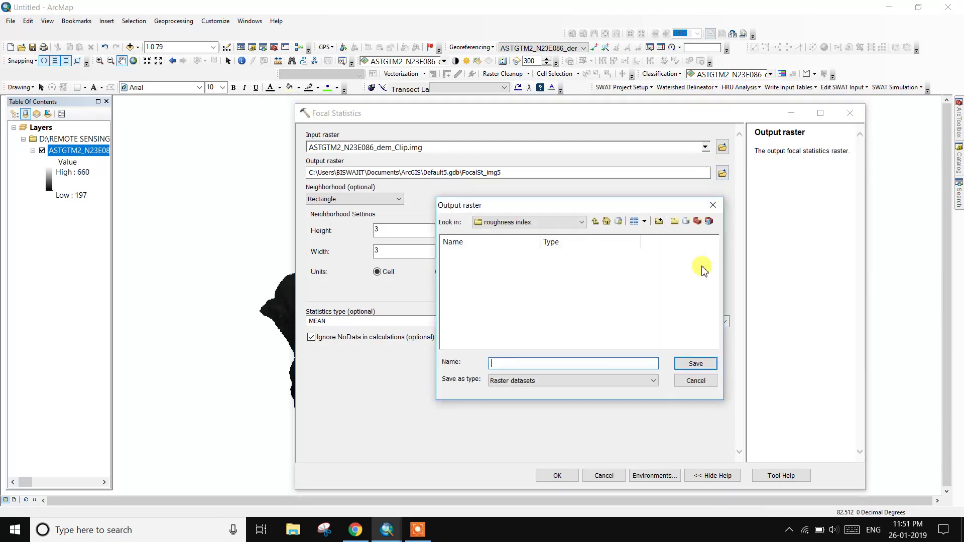
{"action": "left_click", "coordinate": [714, 209]}
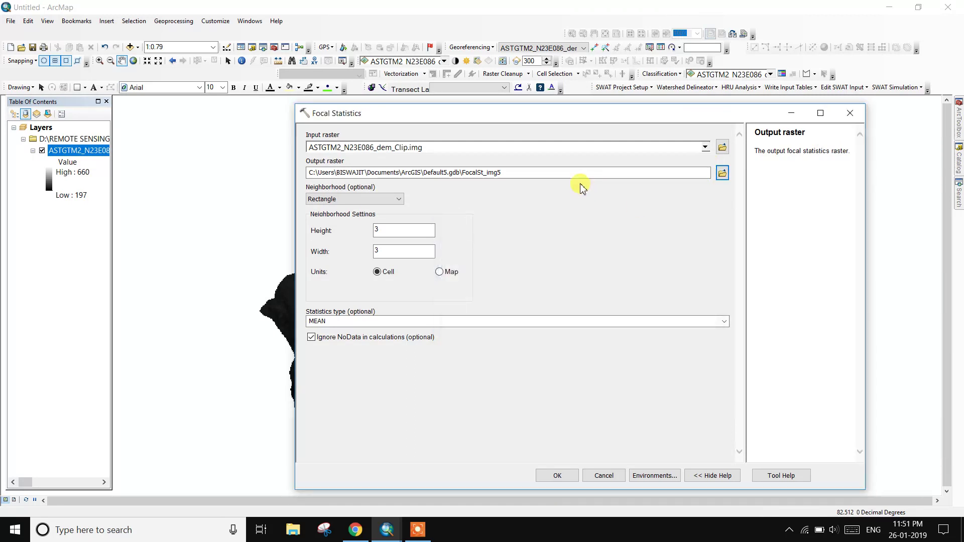
{"action": "left_click", "coordinate": [532, 173]}
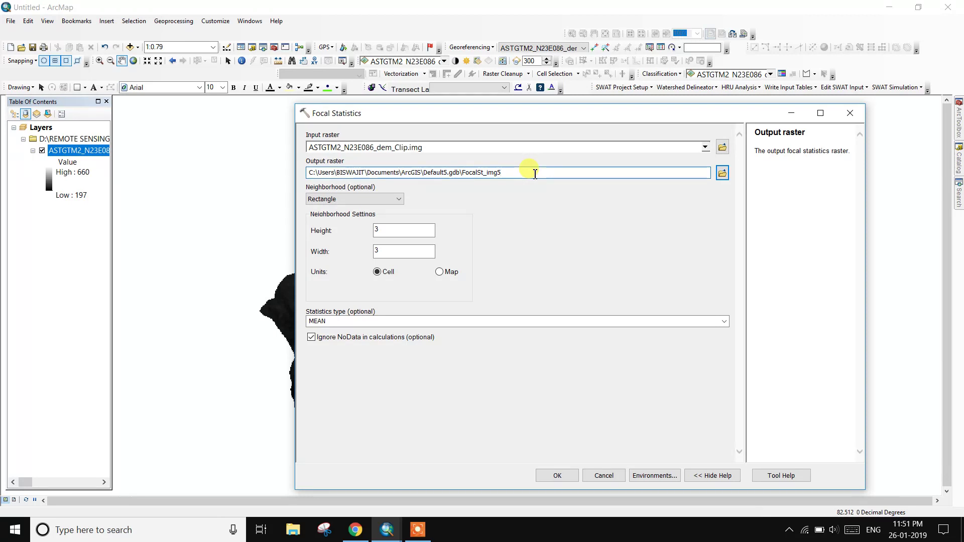
Choose the MAXIMUM statistic and keep the 3×3 rectangle neighborhood
{"action": "left_click", "coordinate": [347, 321]}
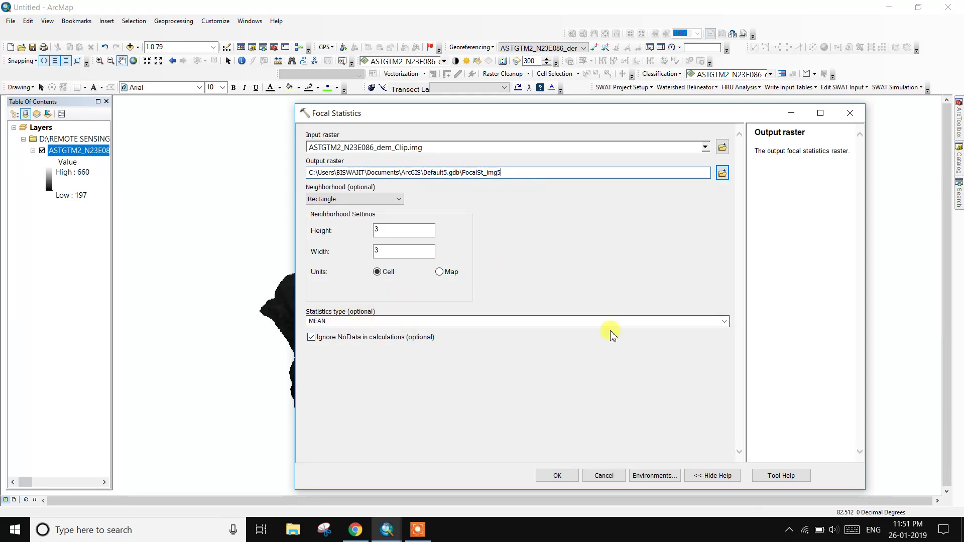
{"action": "left_click", "coordinate": [723, 322]}
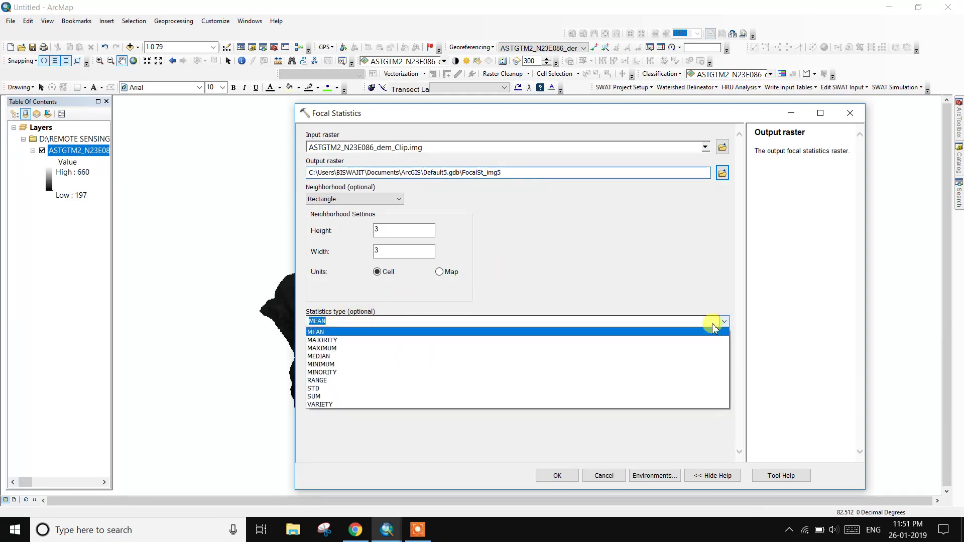
{"action": "left_click", "coordinate": [358, 348]}
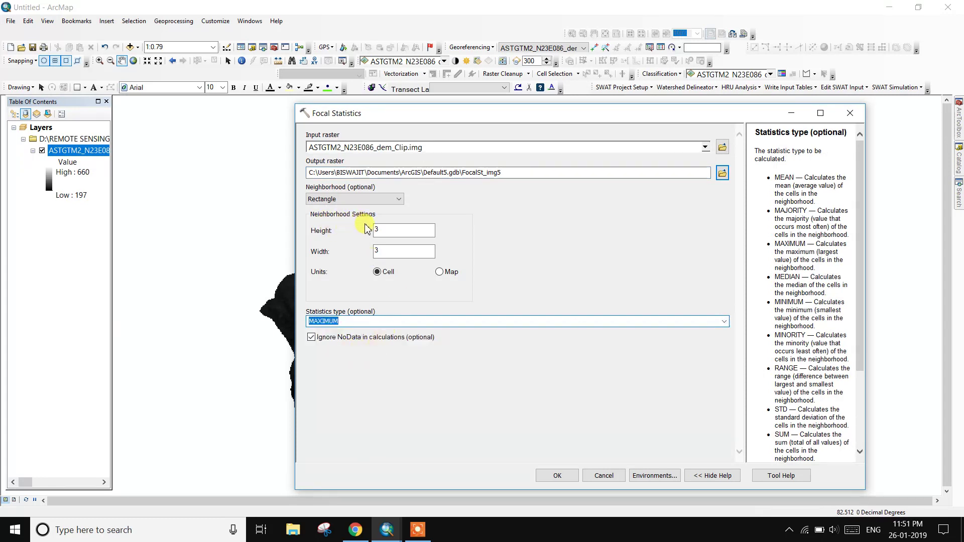
{"action": "left_click", "coordinate": [389, 232]}
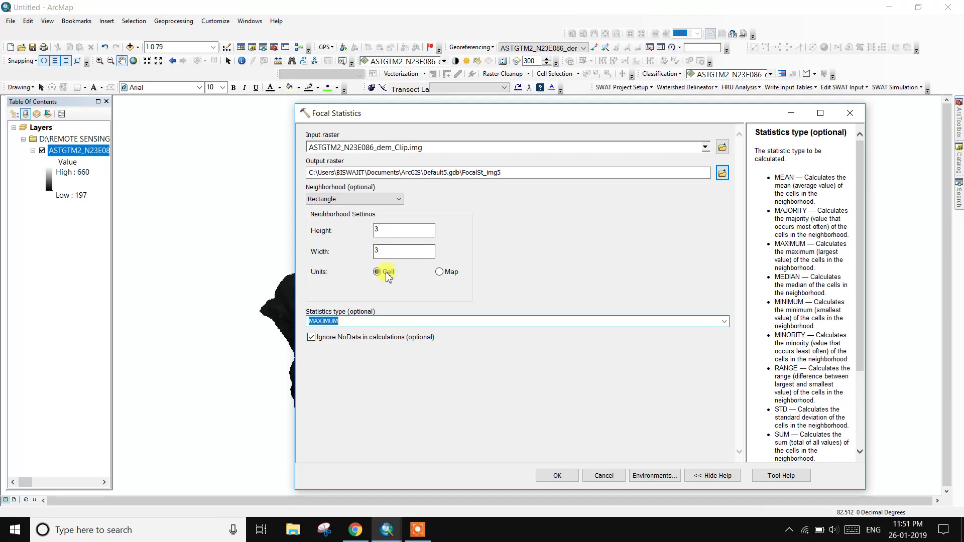
{"action": "left_click", "coordinate": [373, 321]}
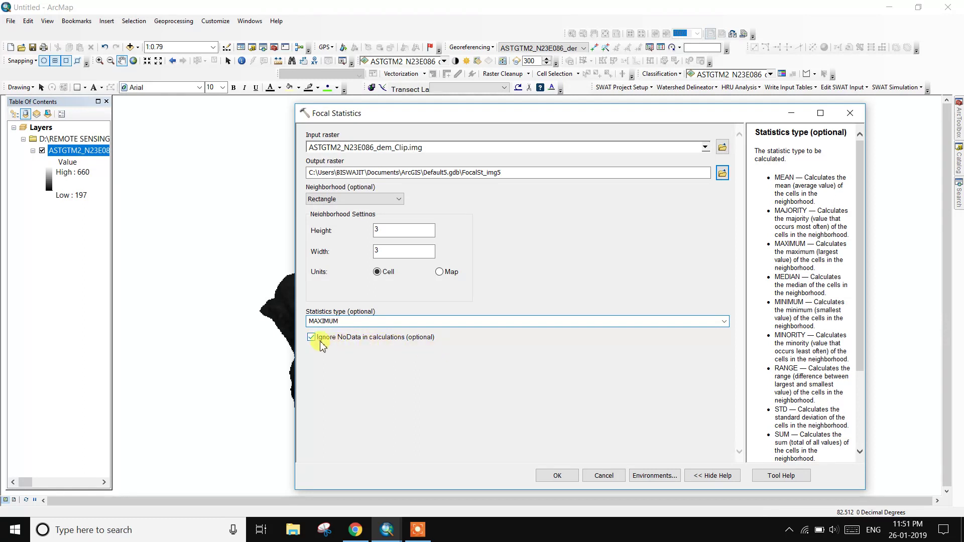
{"action": "left_click", "coordinate": [392, 200]}
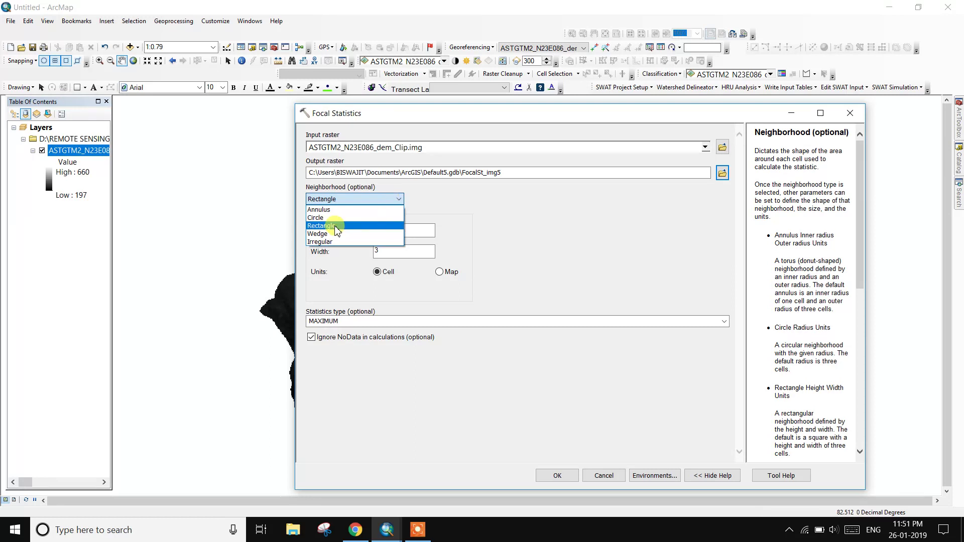
{"action": "left_click", "coordinate": [344, 229]}
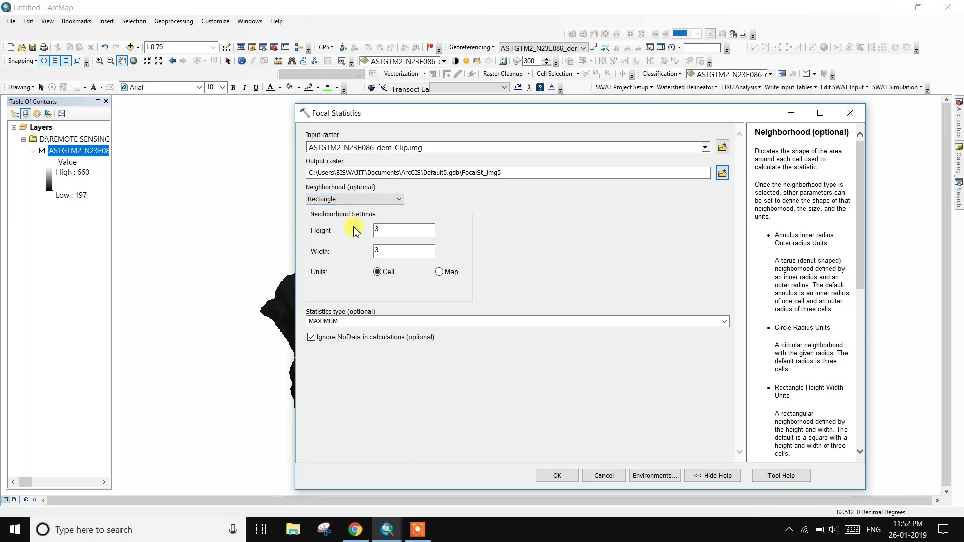
Rename the output to FocalSt_max and run the tool
{"action": "left_click", "coordinate": [507, 173]}
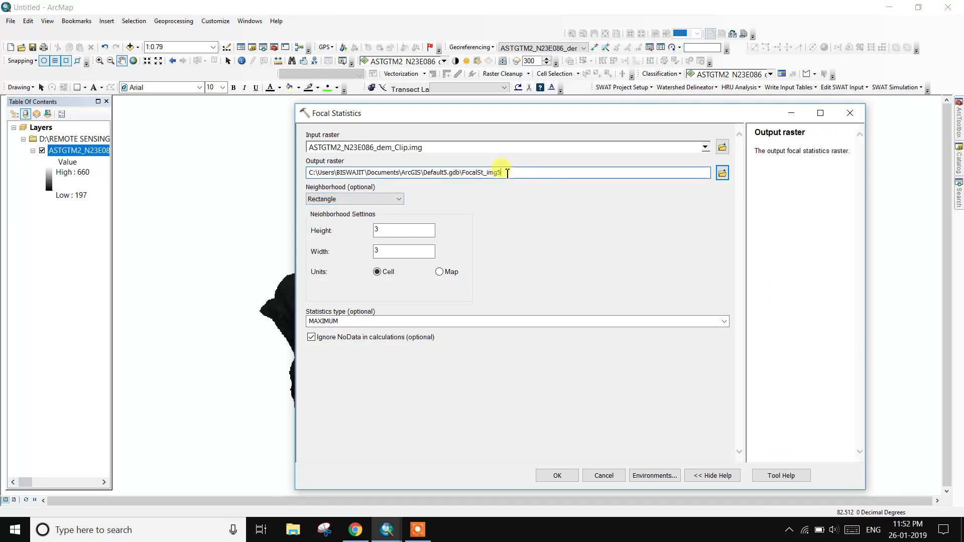
{"action": "key", "text": "BackSpace"}
{"action": "key", "text": "BackSpace"}
{"action": "key", "text": "BackSpace"}
{"action": "type", "text": "max"}
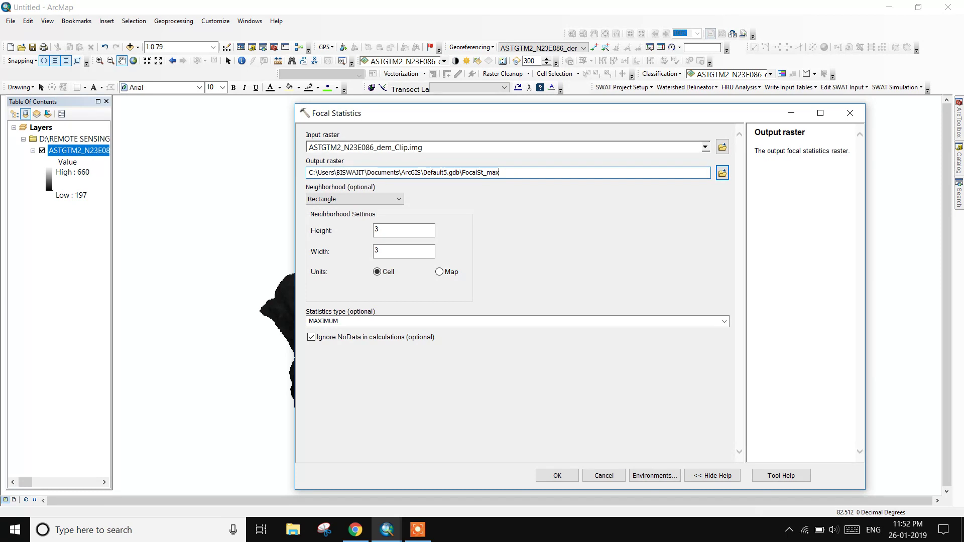
{"action": "left_click", "coordinate": [556, 475]}
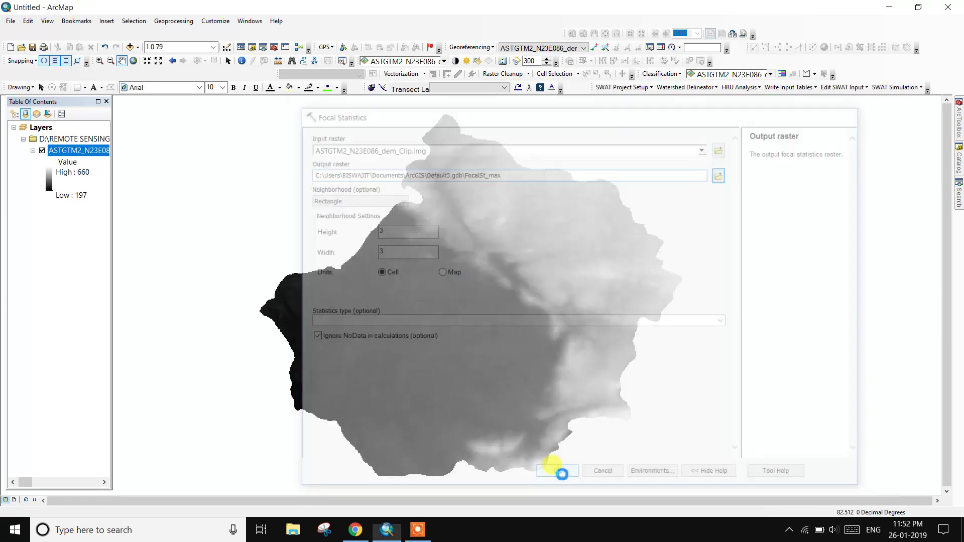
Dismiss the completion notice once FocalSt_max loads and show the Neighborhood tools again
{"action": "left_click", "coordinate": [417, 529]}
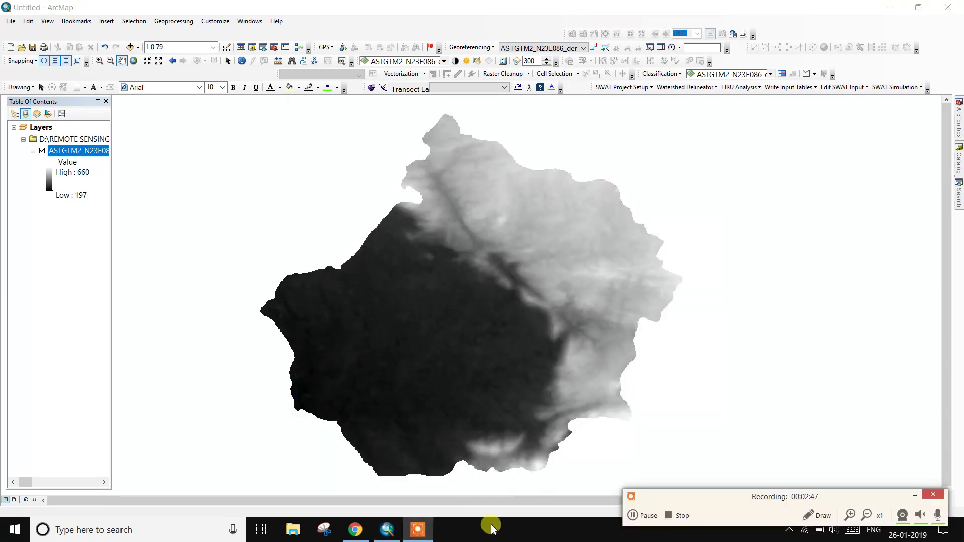
{"action": "left_click_drag", "start_coordinate": [643, 519], "coordinate": [414, 538]}
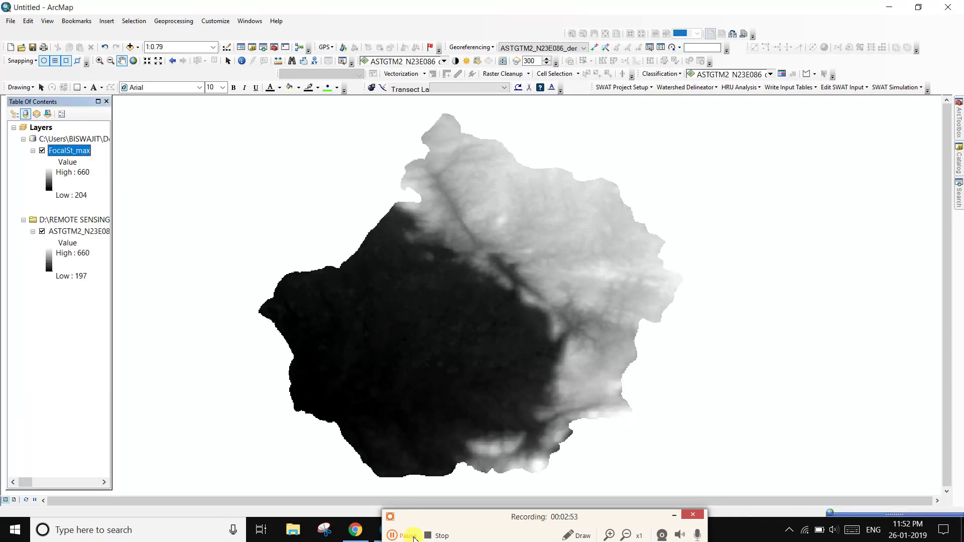
{"action": "left_click", "coordinate": [674, 515]}
{"action": "left_click", "coordinate": [957, 502]}
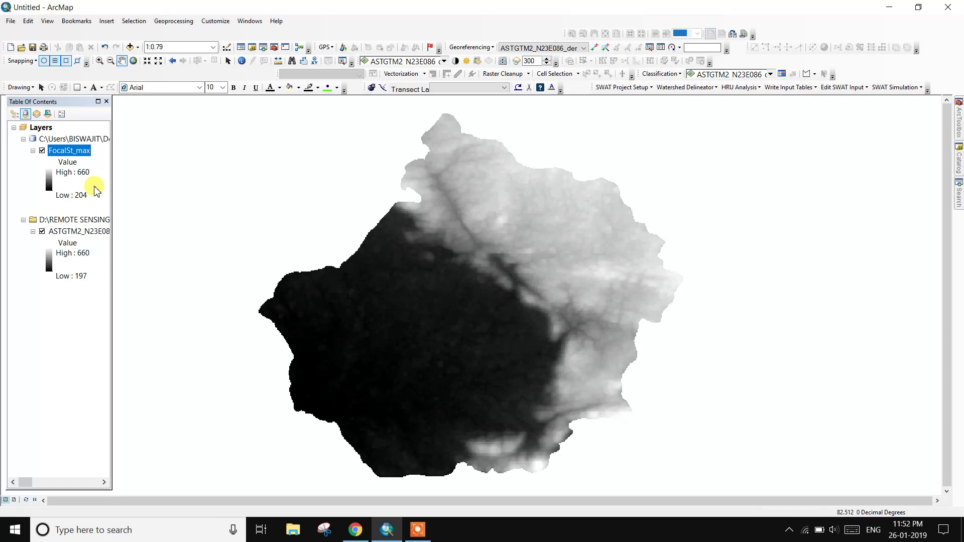
{"action": "left_click", "coordinate": [959, 116]}
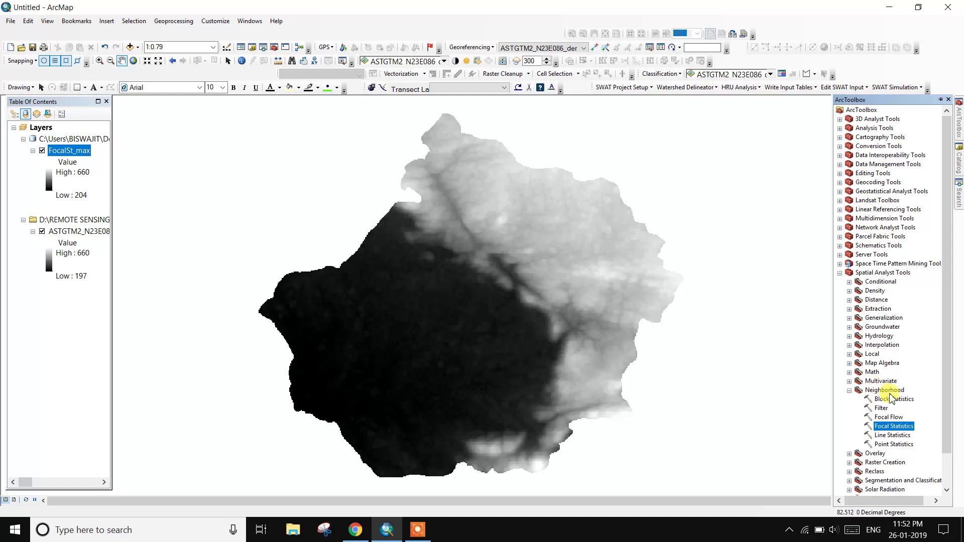
Open Focal Statistics on the DEM clip with the output named FocalSt_min
{"action": "double_click", "coordinate": [909, 428]}
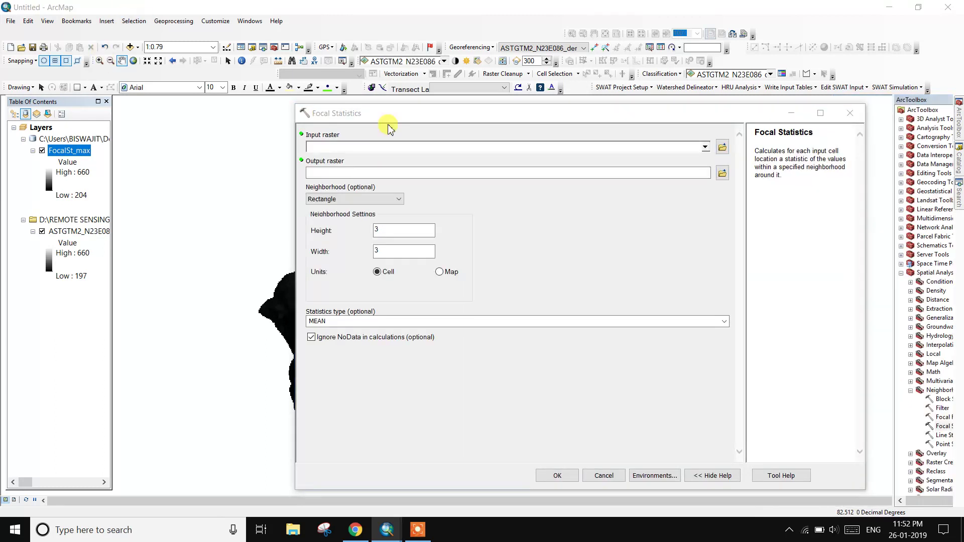
{"action": "left_click", "coordinate": [705, 147]}
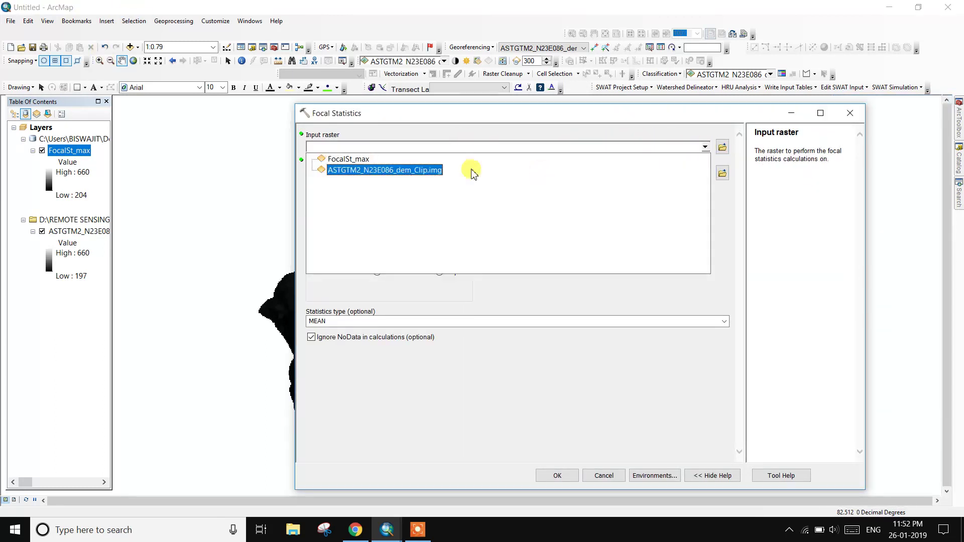
{"action": "left_click", "coordinate": [432, 171]}
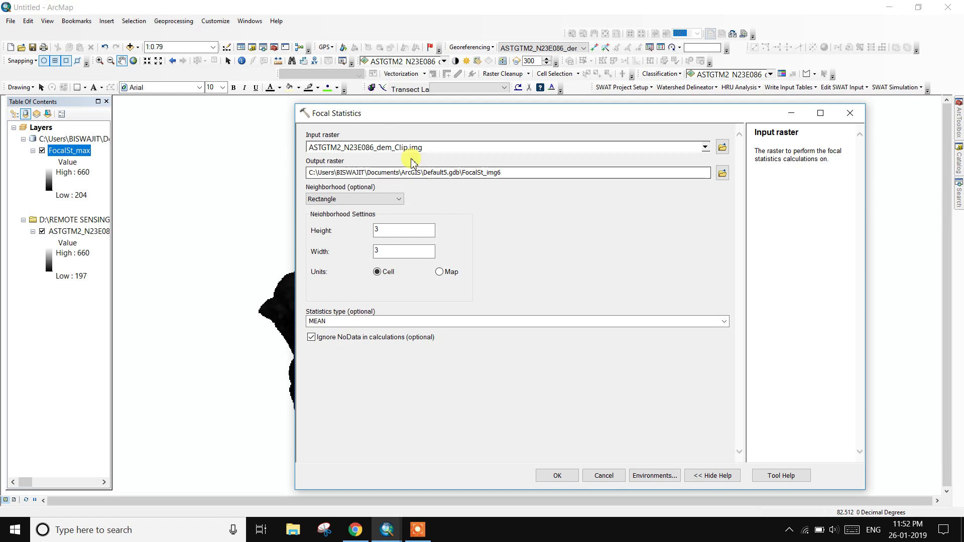
{"action": "left_click", "coordinate": [523, 172]}
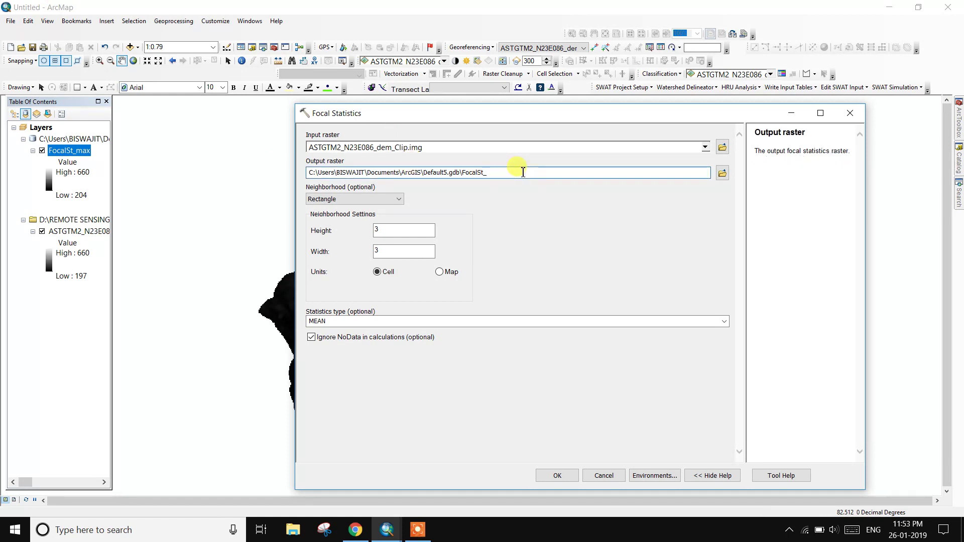
{"action": "type", "text": "min"}
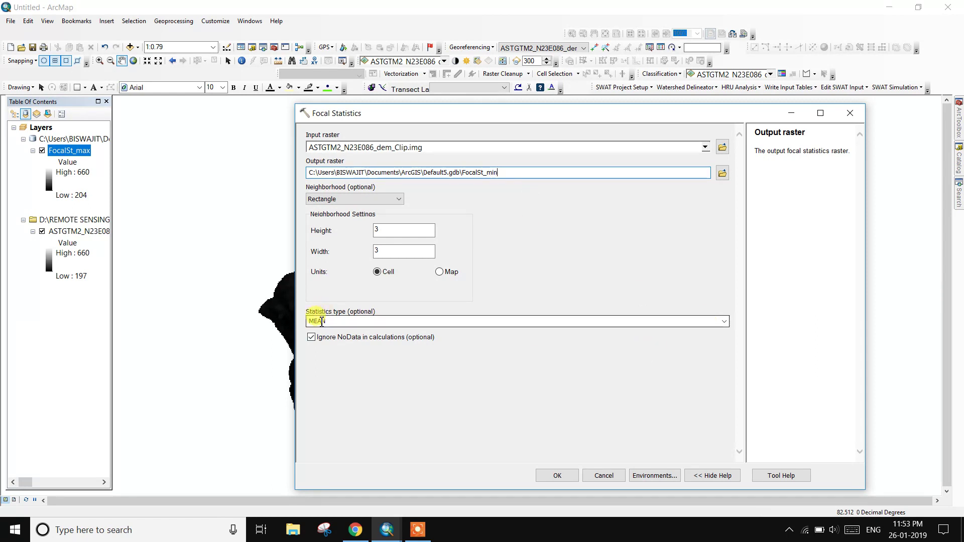
Use MINIMUM over the 3×3 rectangle and run the calculation
{"action": "left_click", "coordinate": [723, 321]}
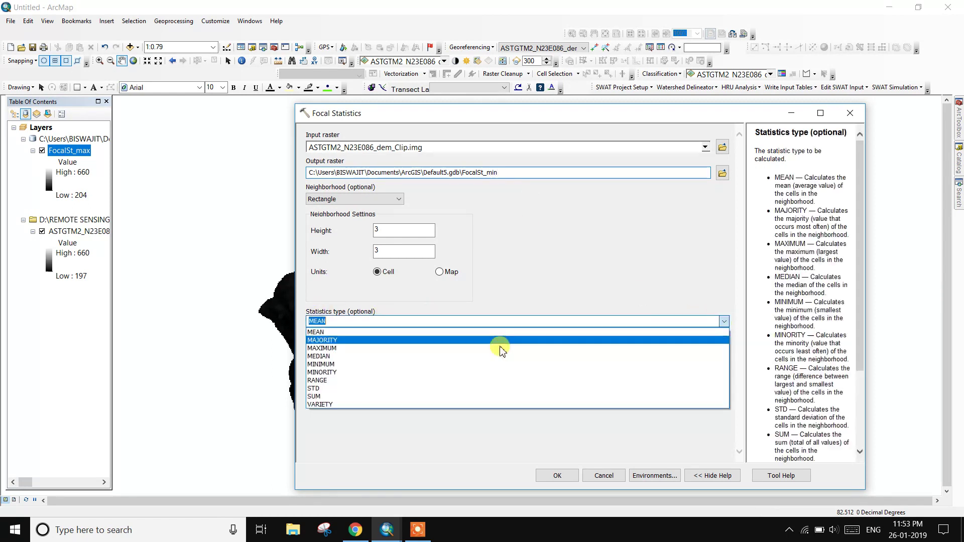
{"action": "left_click", "coordinate": [334, 366]}
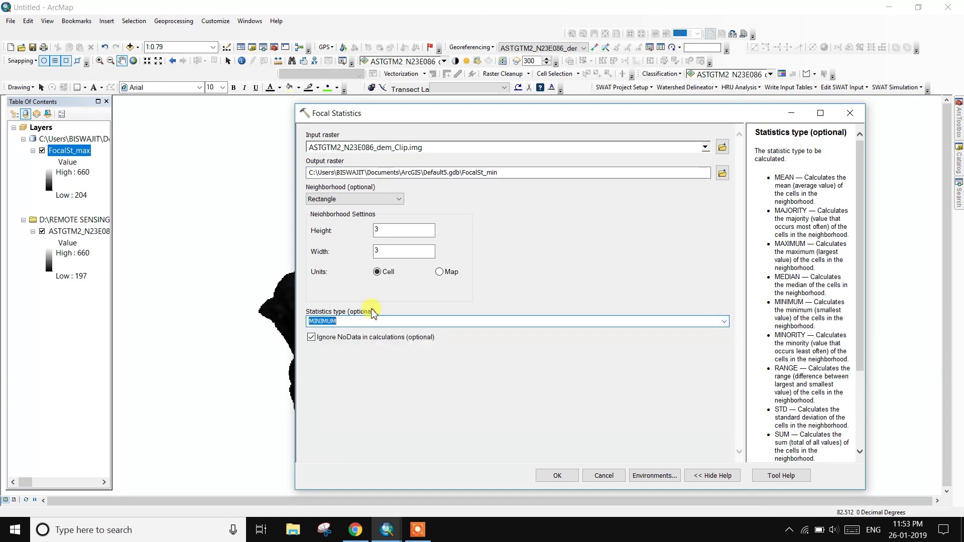
{"action": "left_click", "coordinate": [394, 199]}
{"action": "left_click", "coordinate": [359, 230]}
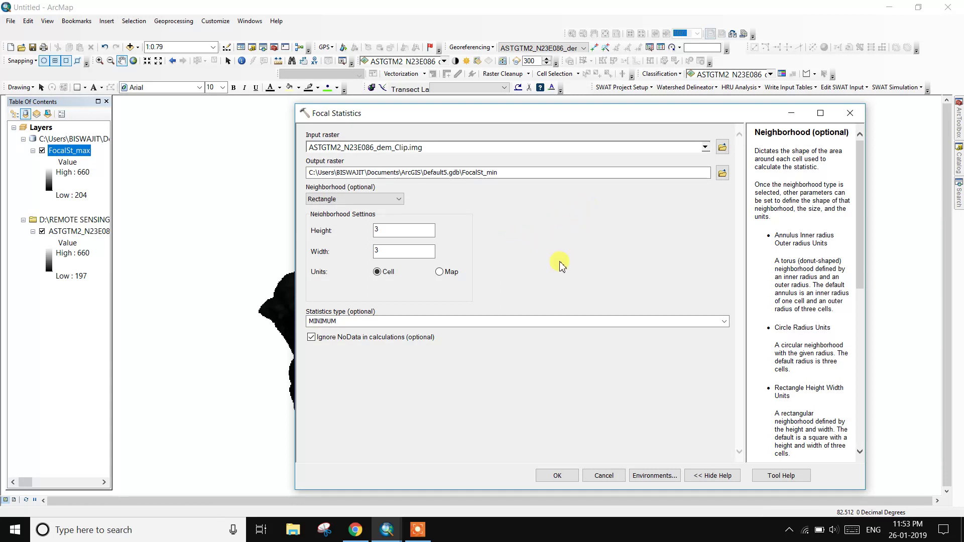
{"action": "left_click", "coordinate": [557, 475]}
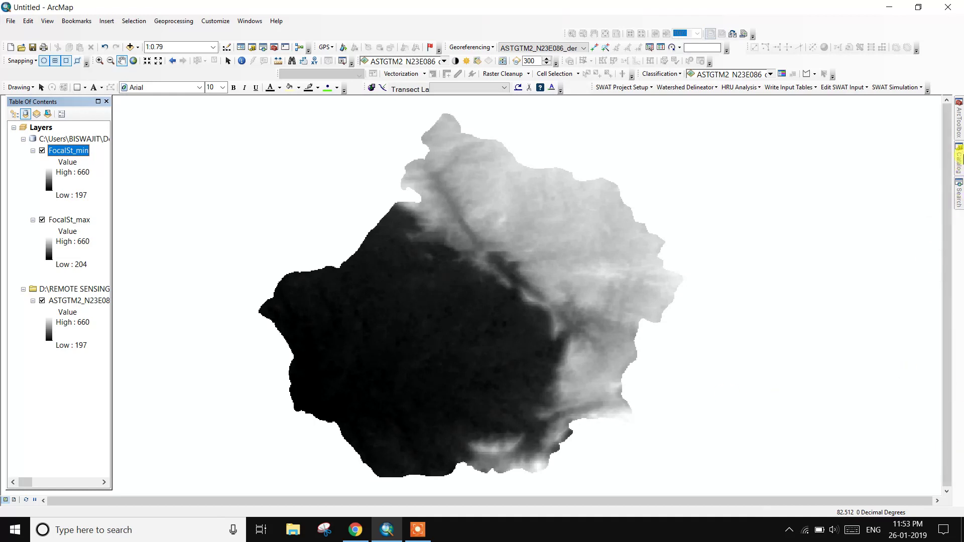
Run Focal Statistics MEAN on the DEM clip, with output FocalSt_smot
{"action": "left_click", "coordinate": [959, 129]}
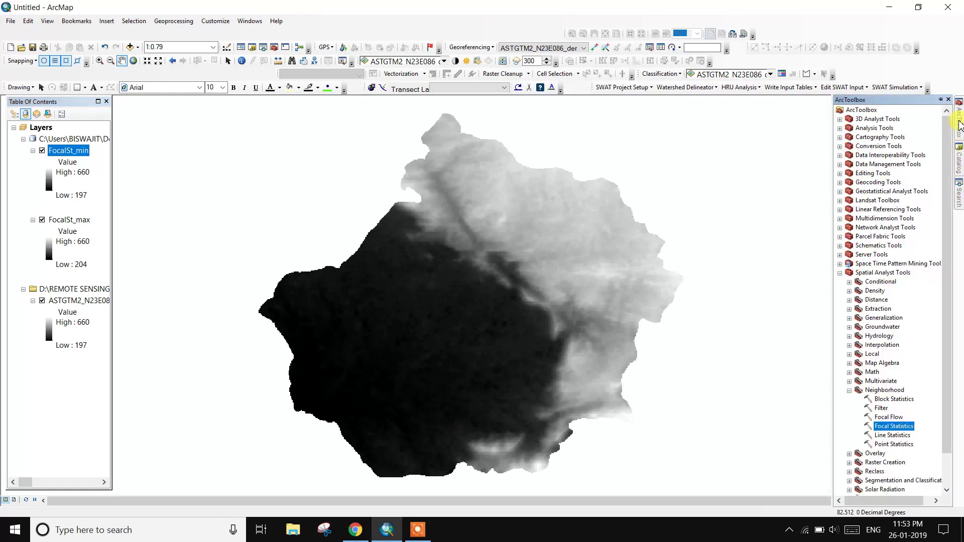
{"action": "double_click", "coordinate": [893, 428]}
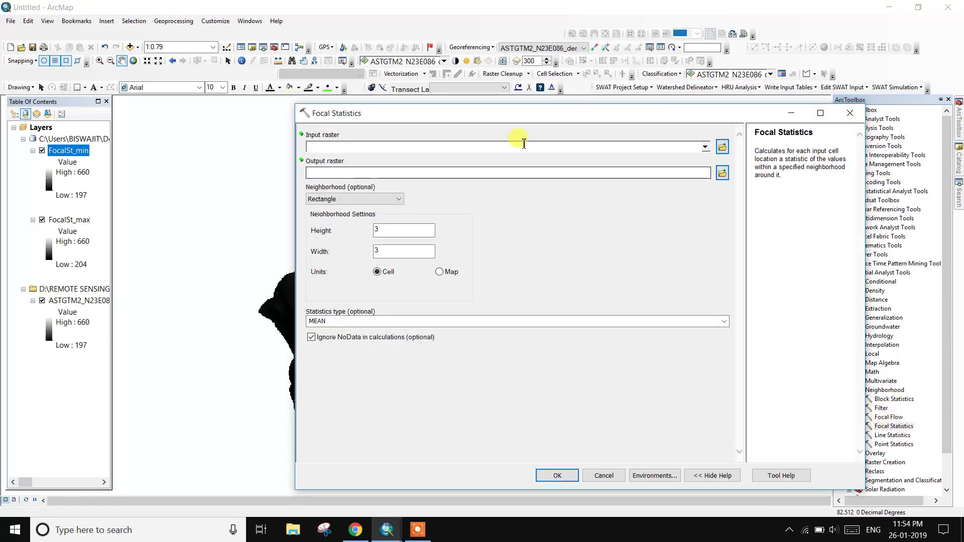
{"action": "left_click", "coordinate": [706, 147]}
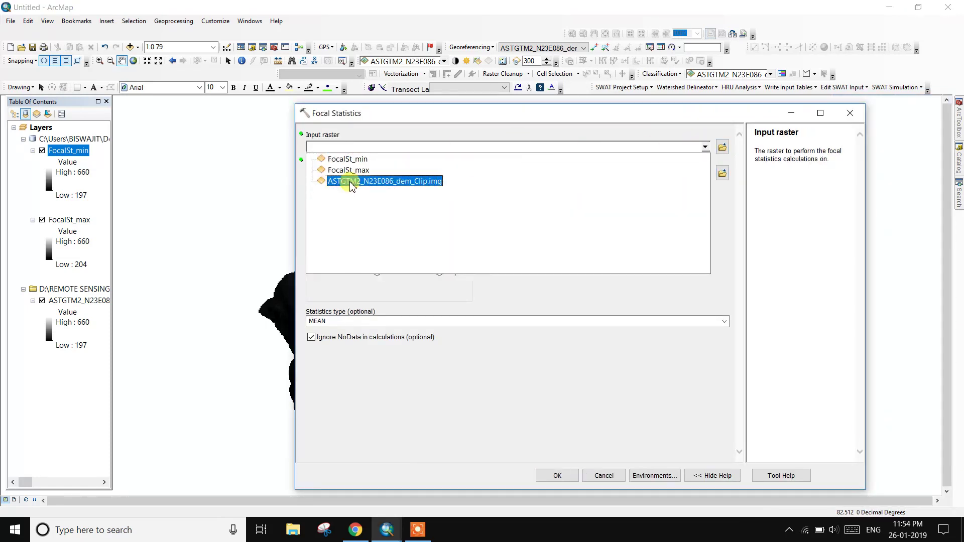
{"action": "left_click", "coordinate": [351, 181]}
{"action": "left_click", "coordinate": [523, 171]}
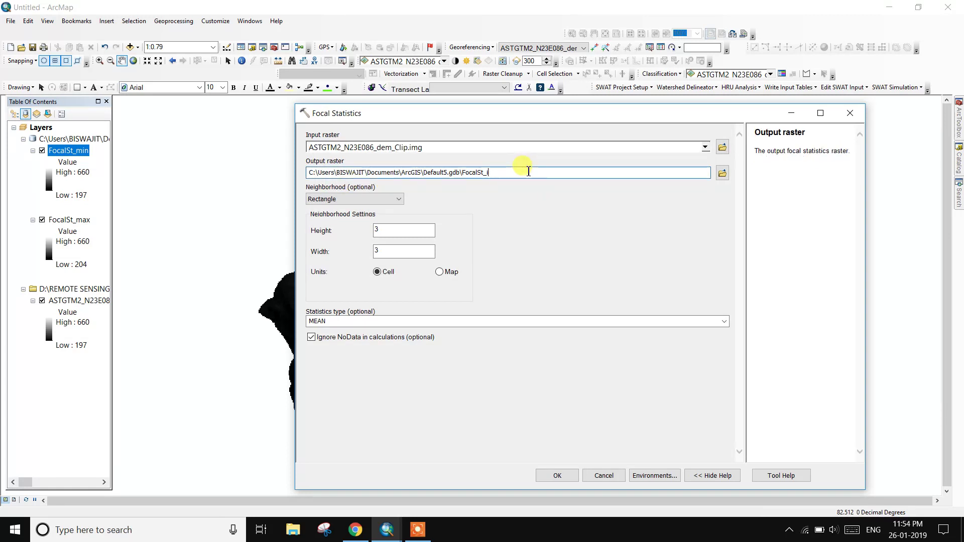
{"action": "type", "text": "smot"}
{"action": "left_click", "coordinate": [547, 476]}
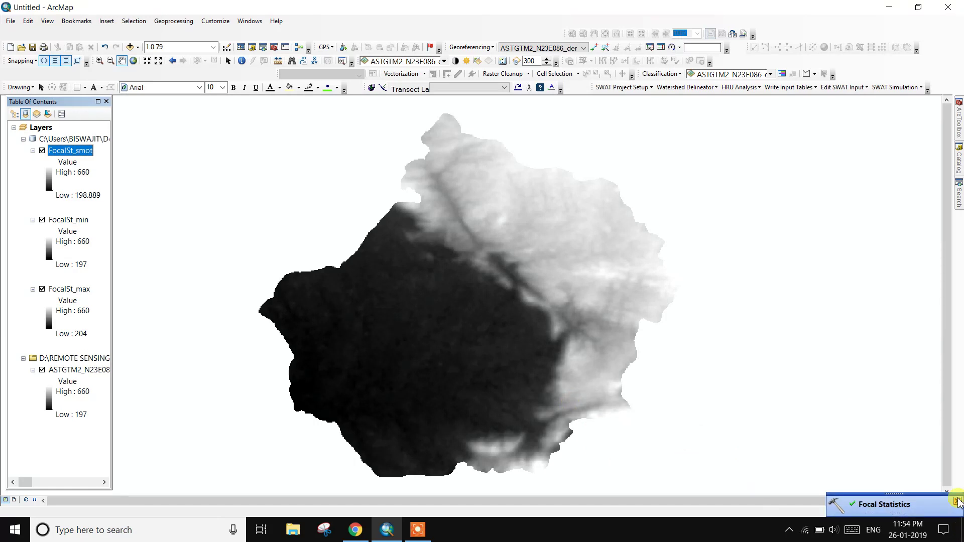
Open the Raster Calculator from the Map Algebra toolset
{"action": "mouse_move", "coordinate": [958, 123]}
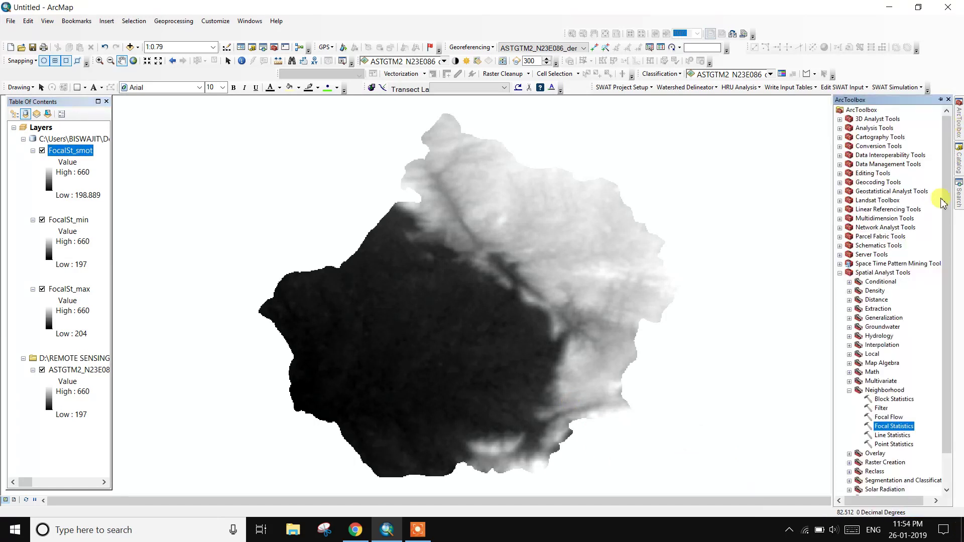
{"action": "left_click", "coordinate": [849, 390]}
{"action": "left_click", "coordinate": [881, 365]}
{"action": "double_click", "coordinate": [882, 364]}
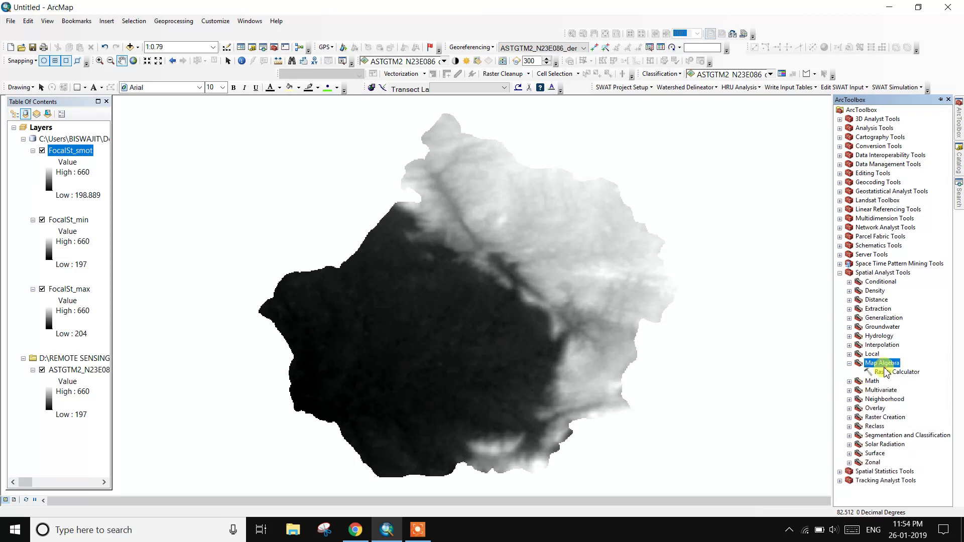
{"action": "double_click", "coordinate": [885, 374]}
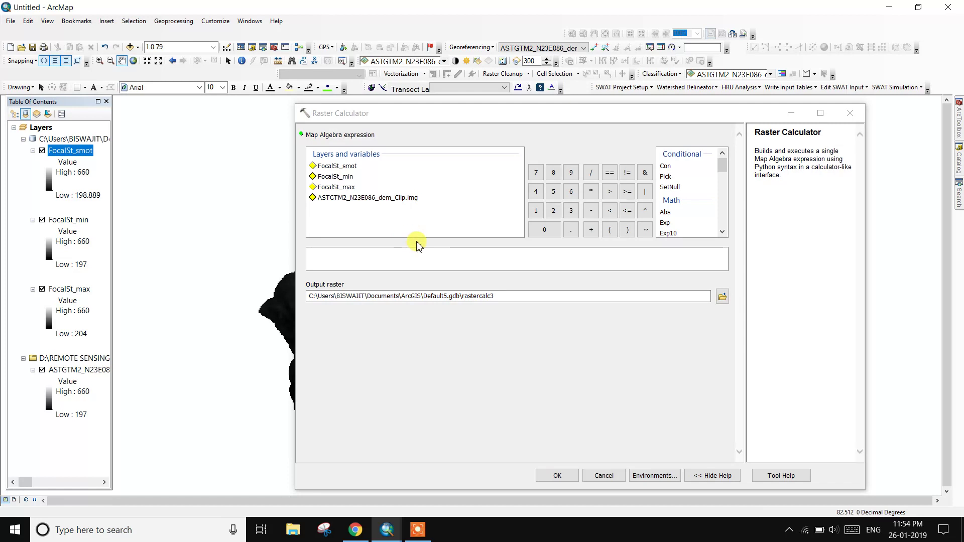
Enter ("FocalSt_smot" - "FocalSt_min") / ("FocalSt_max" - "FocalSt_min") and name the output rougged
{"action": "left_click", "coordinate": [608, 232]}
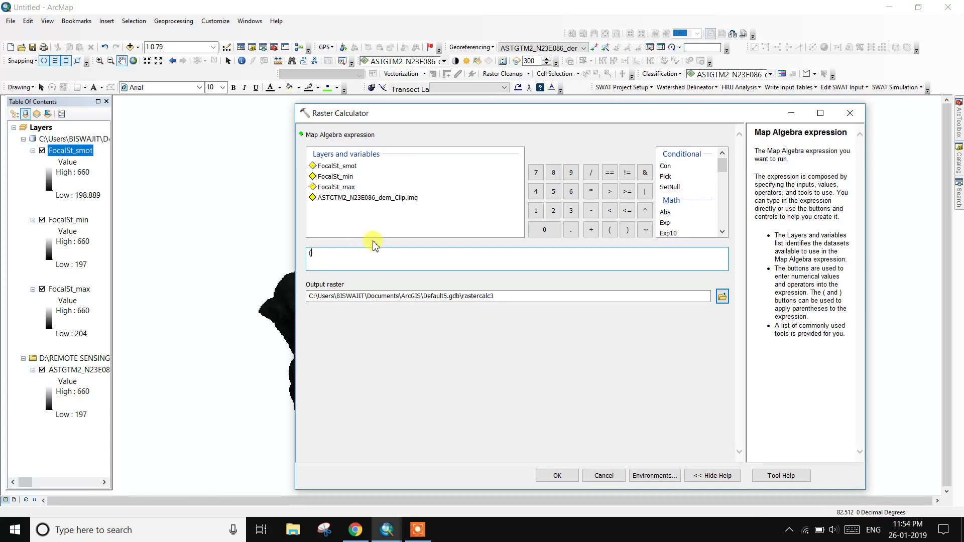
{"action": "double_click", "coordinate": [347, 166]}
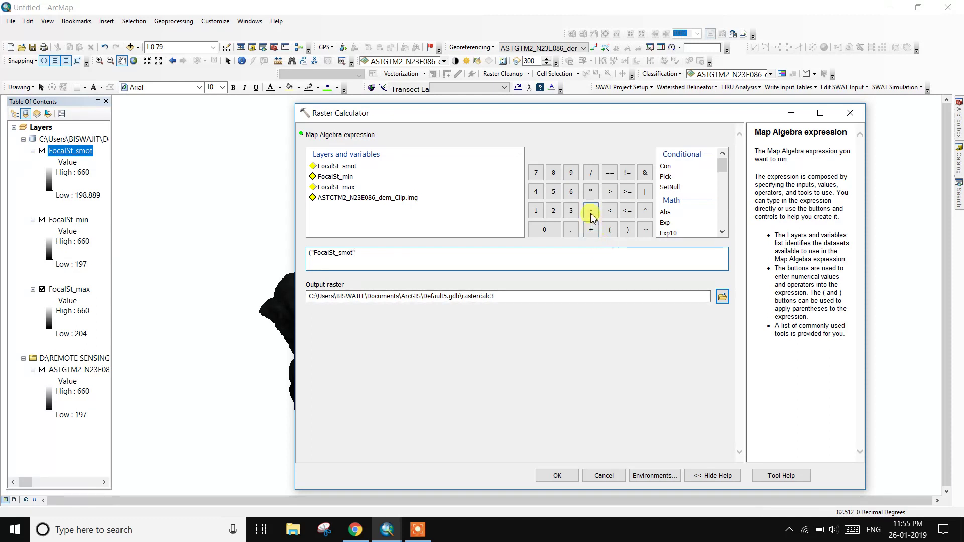
{"action": "left_click", "coordinate": [407, 536]}
{"action": "left_click", "coordinate": [407, 536]}
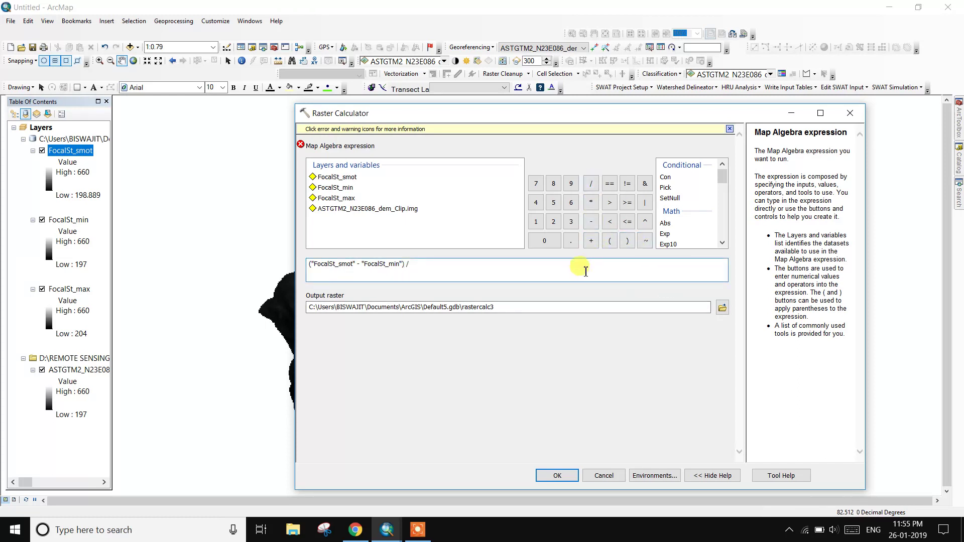
{"action": "left_click", "coordinate": [610, 241]}
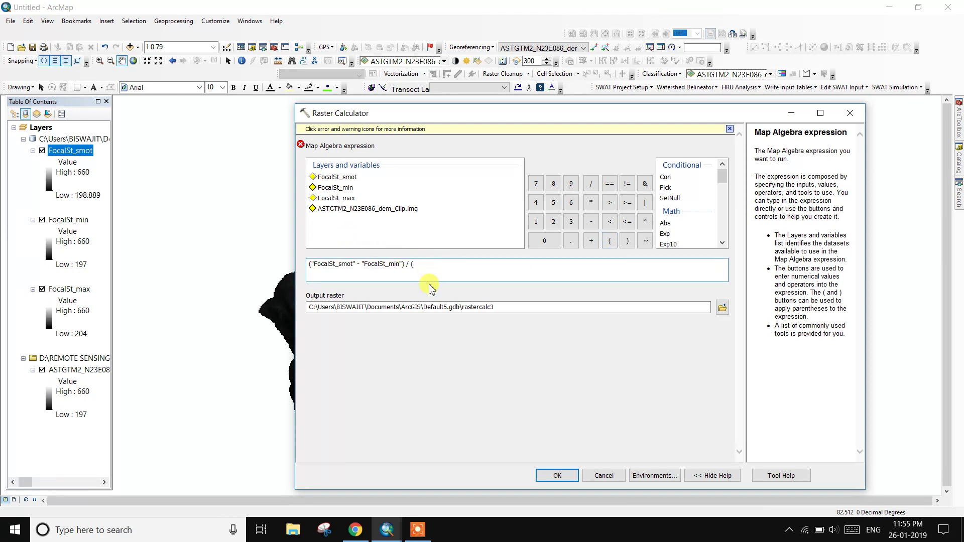
{"action": "double_click", "coordinate": [344, 198]}
{"action": "double_click", "coordinate": [348, 189]}
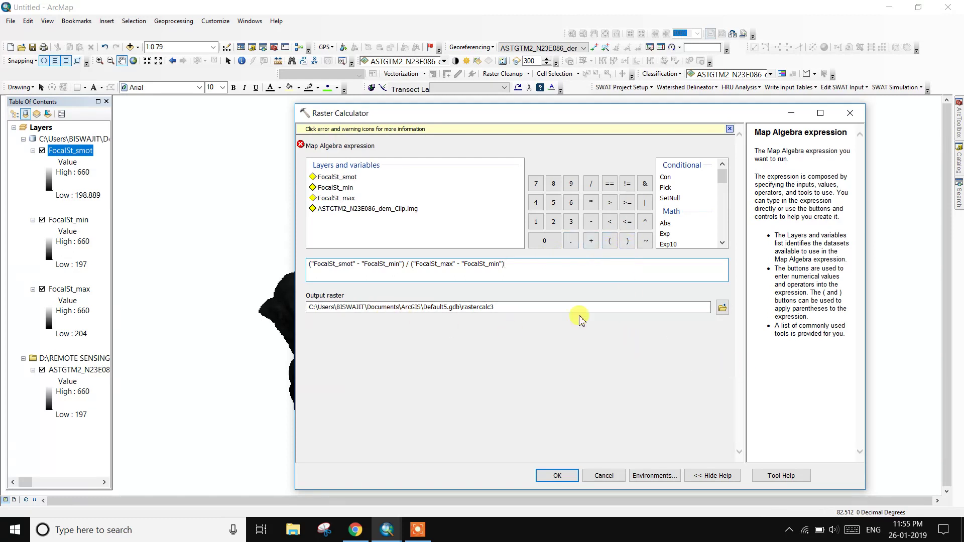
{"action": "left_click", "coordinate": [721, 307]}
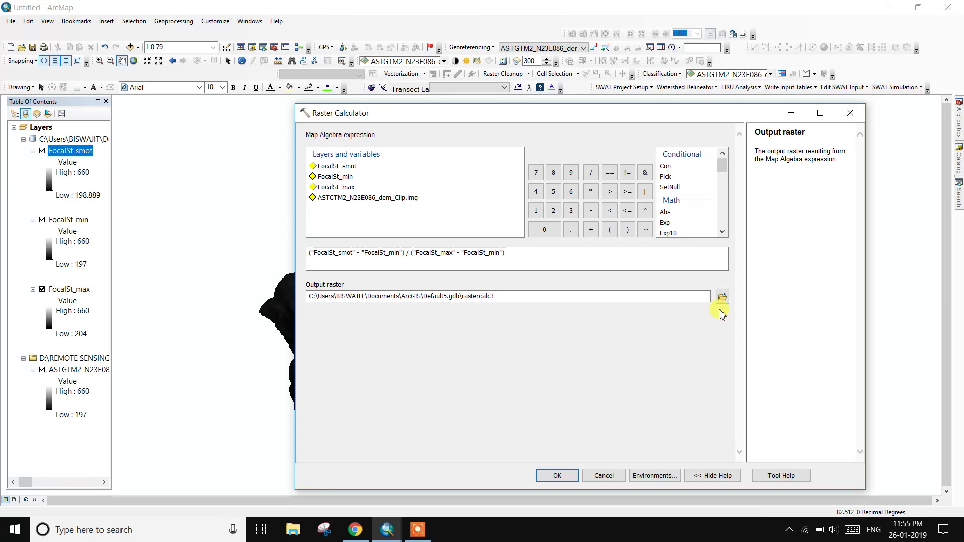
{"action": "left_click", "coordinate": [545, 296]}
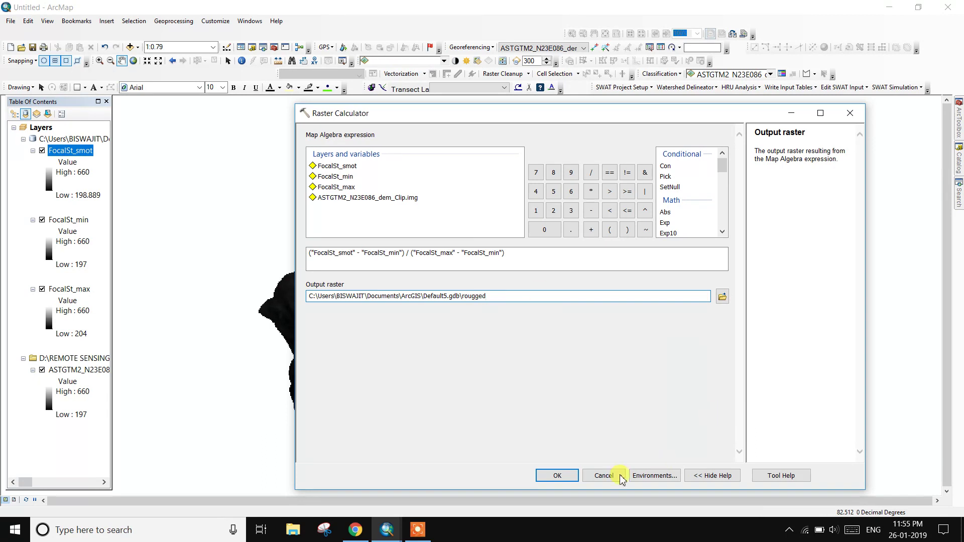
Run the Raster Calculator and zoom in on the new rougged layer (0.111–0.889)
{"action": "left_click", "coordinate": [571, 477]}
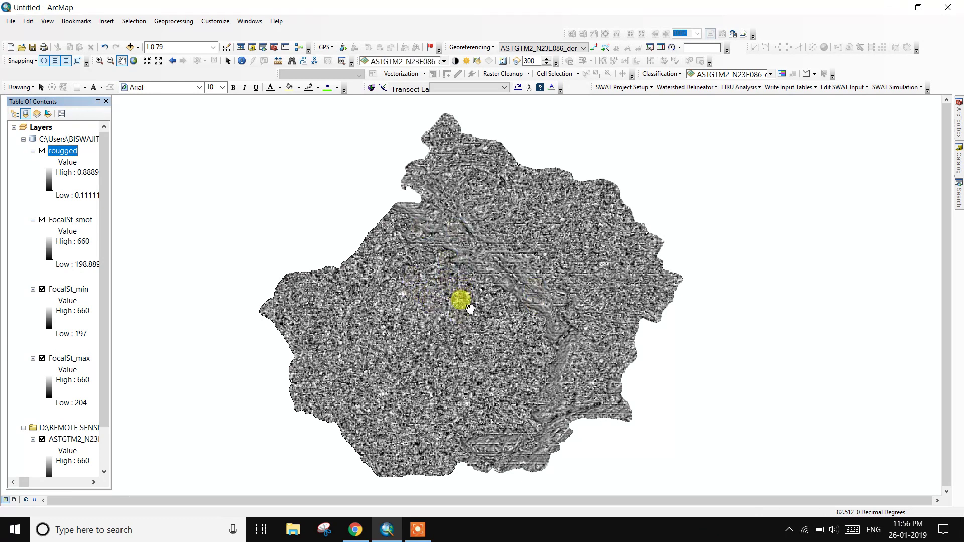
{"action": "scroll", "coordinate": [470, 307], "scroll_direction": "down", "scroll_amount": 2}
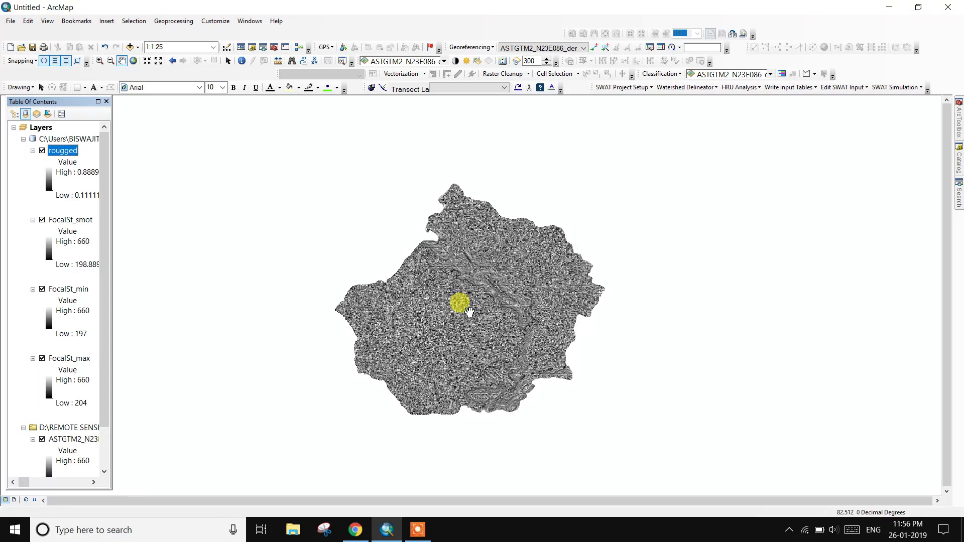
{"action": "scroll", "coordinate": [470, 310], "scroll_direction": "down", "scroll_amount": 1}
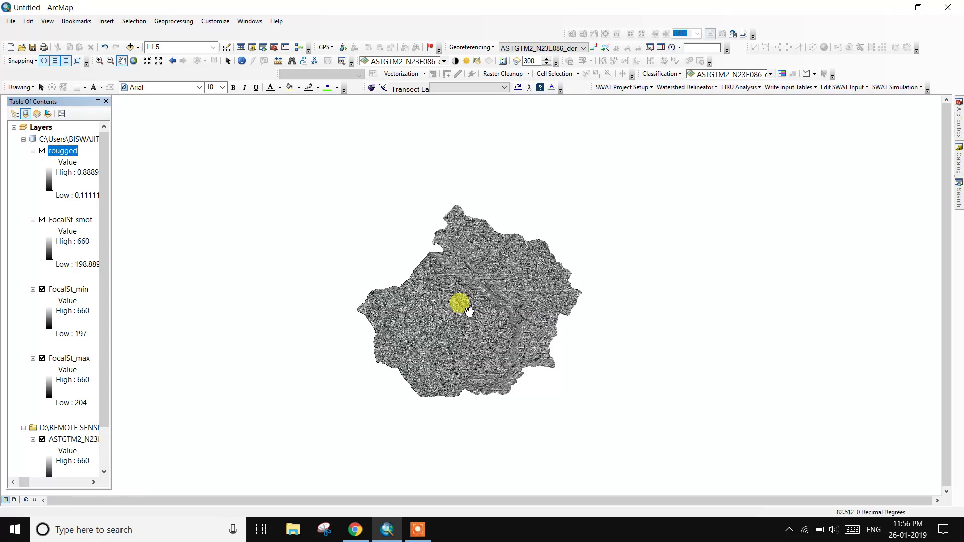
{"action": "scroll", "coordinate": [470, 311], "scroll_direction": "up", "scroll_amount": 1}
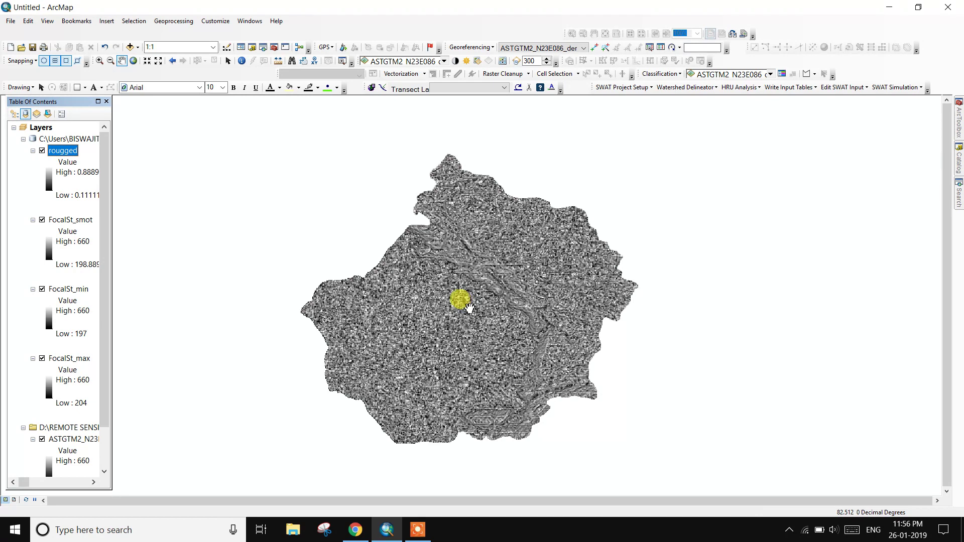
{"action": "left_click", "coordinate": [483, 277]}
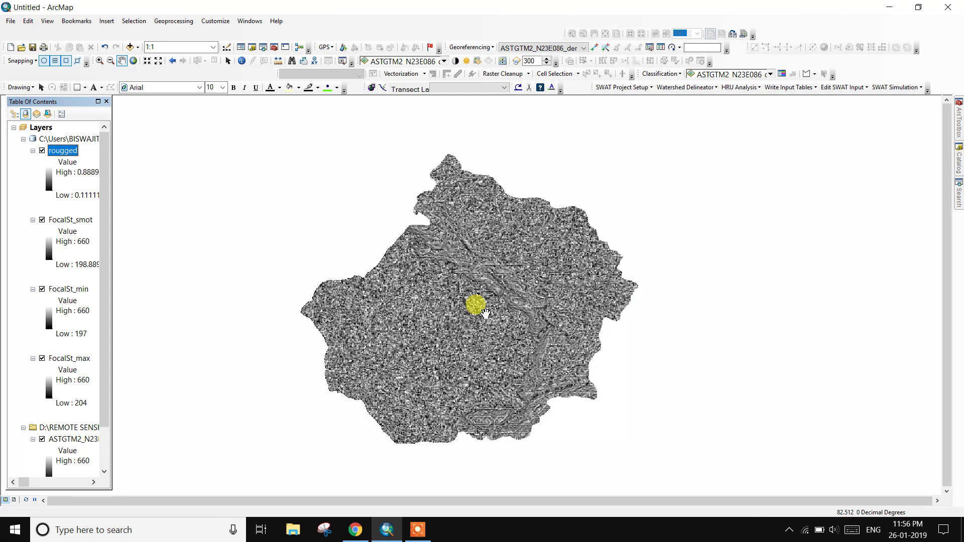
Give rougged a Classified symbology with 4 classes and the blue-yellow-red colour ramp
{"action": "right_click", "coordinate": [69, 155]}
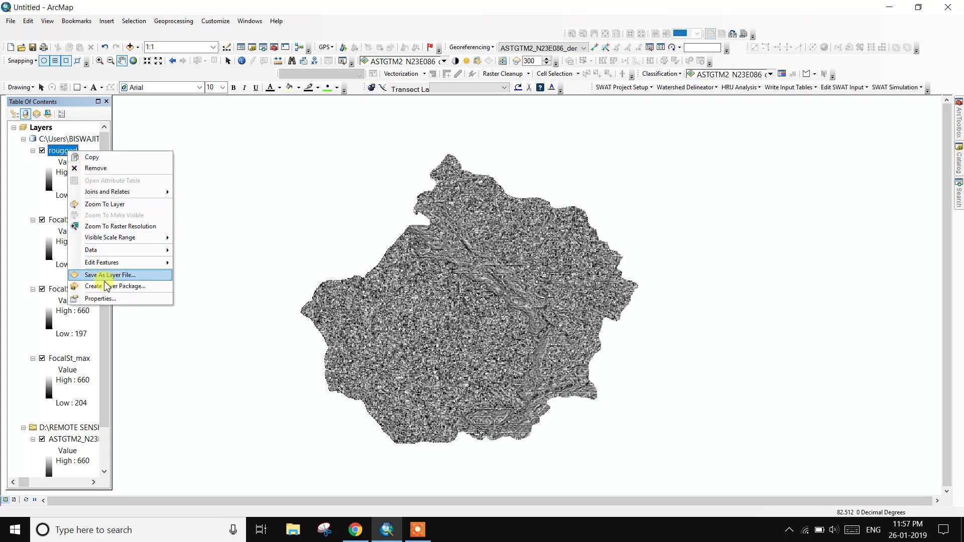
{"action": "left_click", "coordinate": [106, 298]}
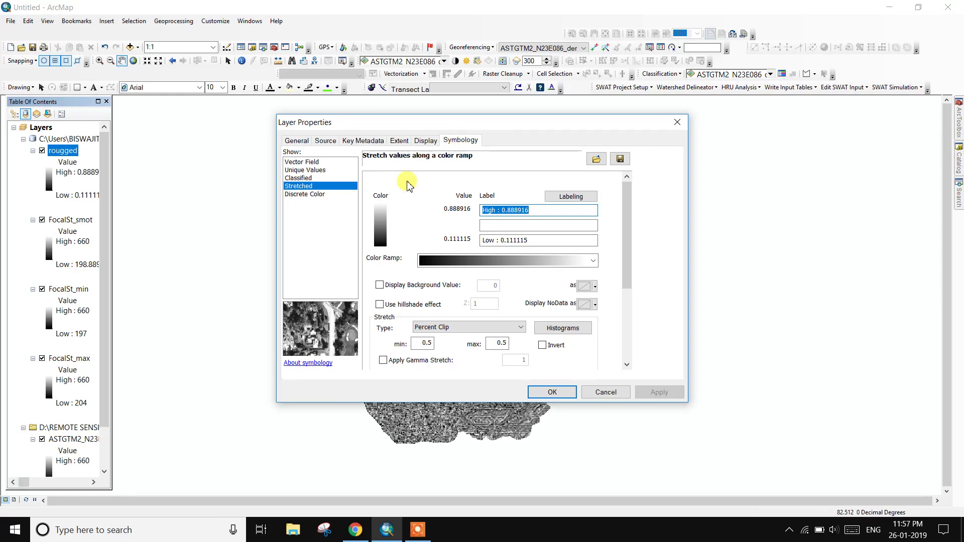
{"action": "left_click", "coordinate": [302, 179]}
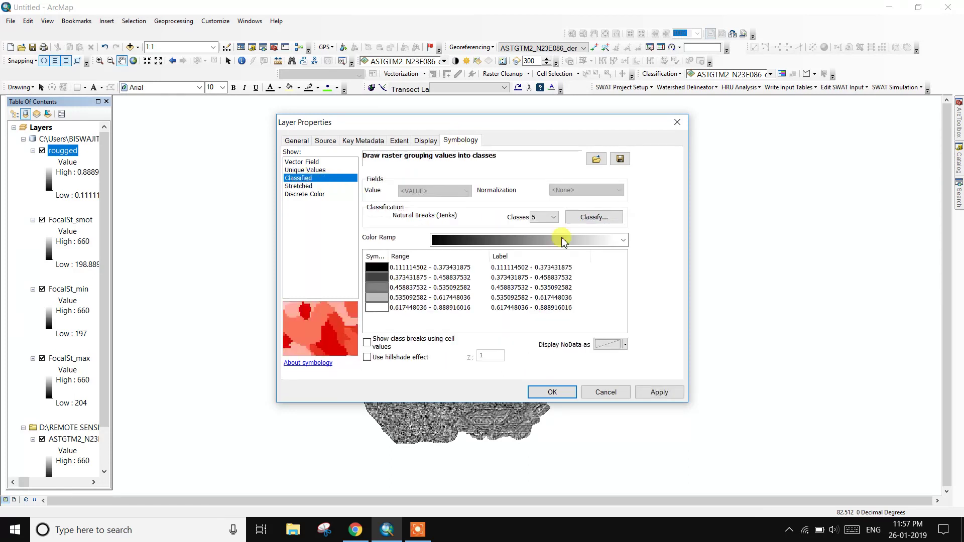
{"action": "left_click", "coordinate": [552, 217]}
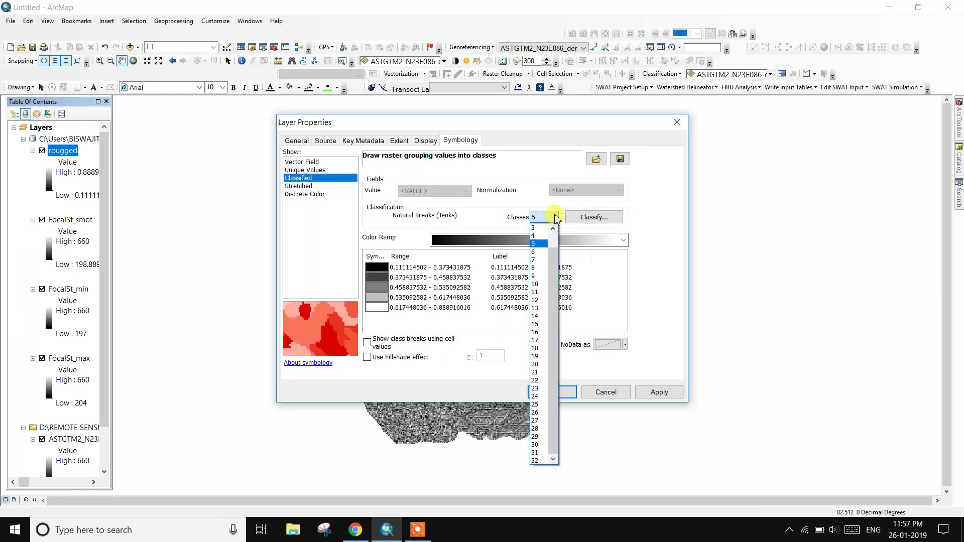
{"action": "left_click", "coordinate": [541, 236]}
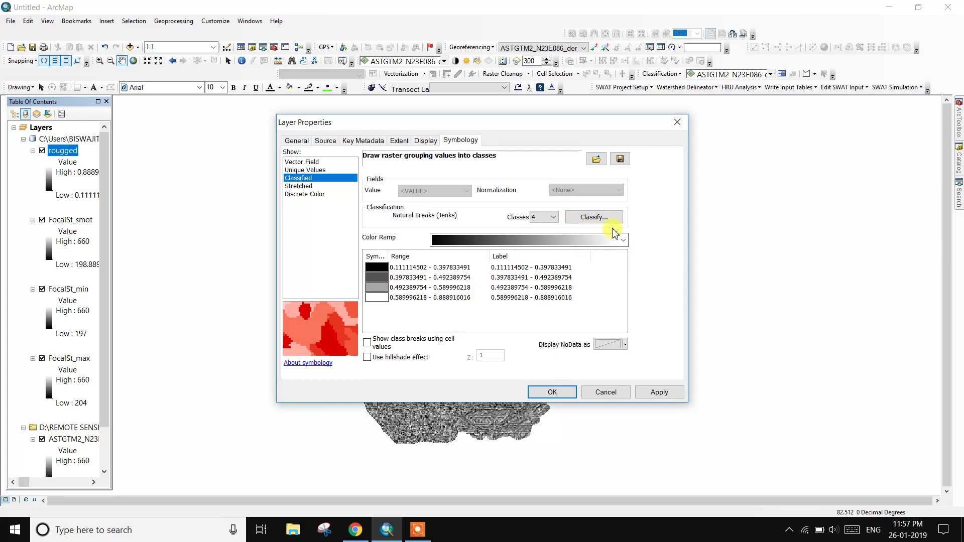
{"action": "left_click", "coordinate": [621, 240]}
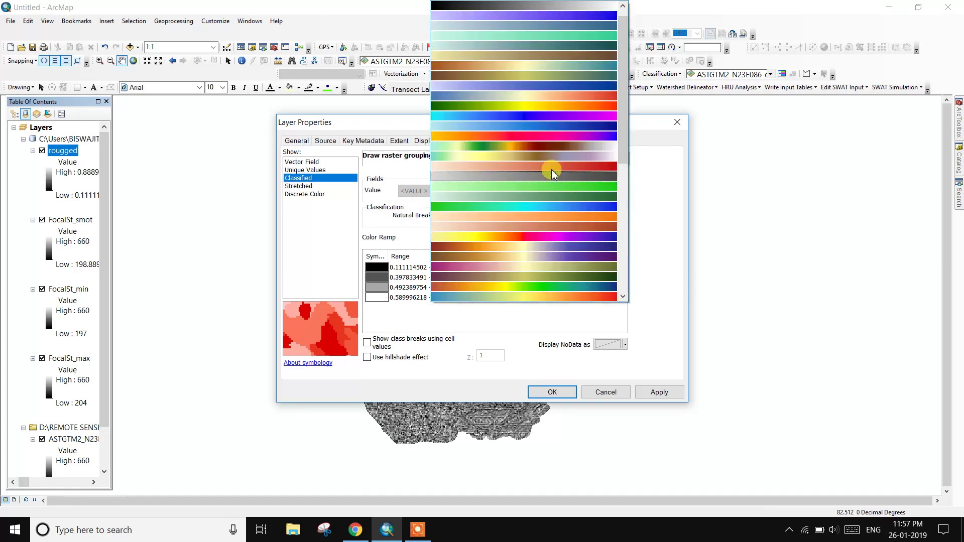
{"action": "left_click", "coordinate": [579, 98]}
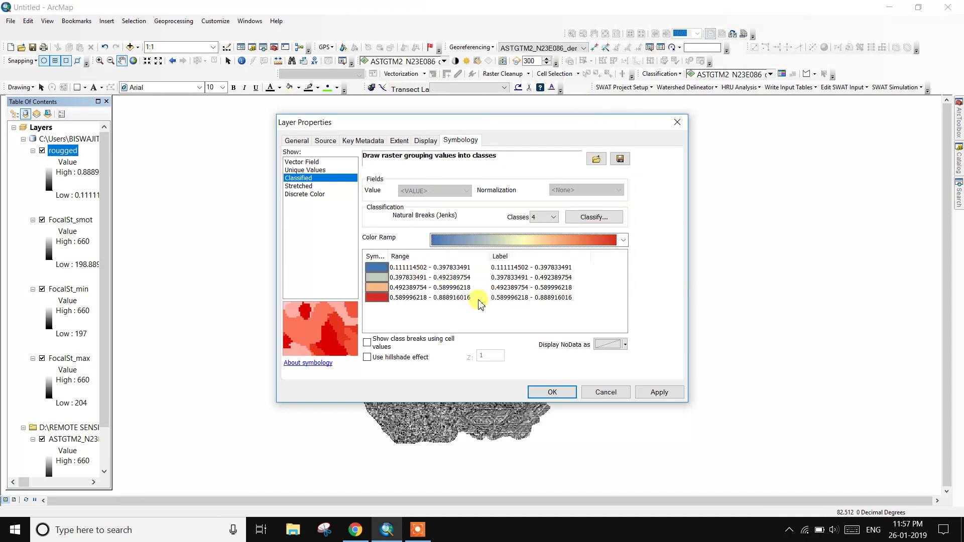
{"action": "left_click", "coordinate": [657, 393]}
{"action": "left_click", "coordinate": [561, 395]}
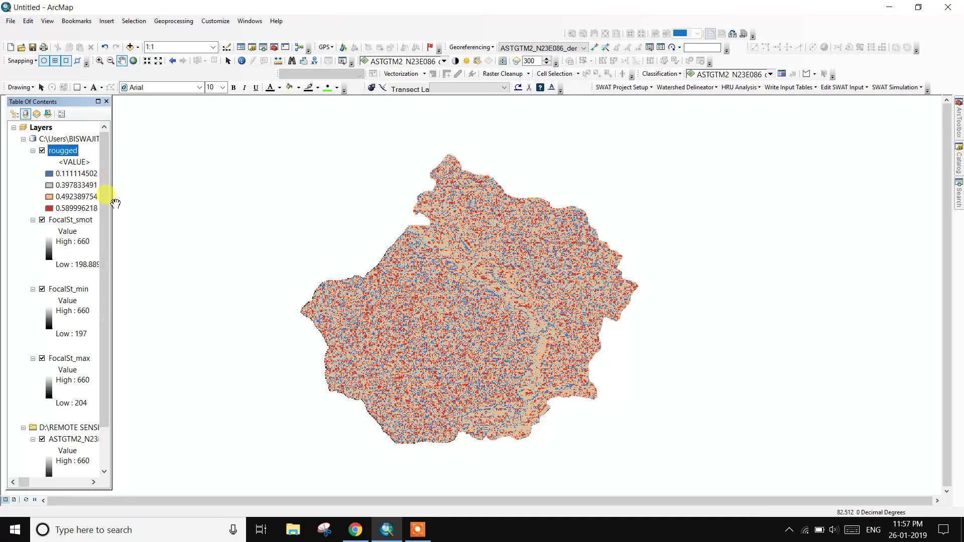
Widen the layers panel and format the rougged class labels to 4 significant digits
{"action": "left_click_drag", "start_coordinate": [110, 195], "coordinate": [190, 215]}
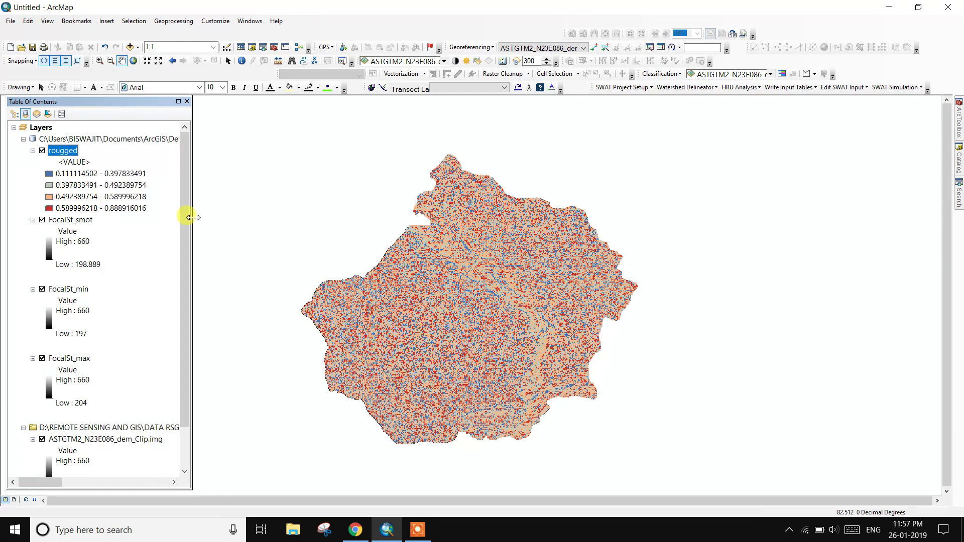
{"action": "left_click", "coordinate": [63, 151]}
{"action": "double_click", "coordinate": [62, 151]}
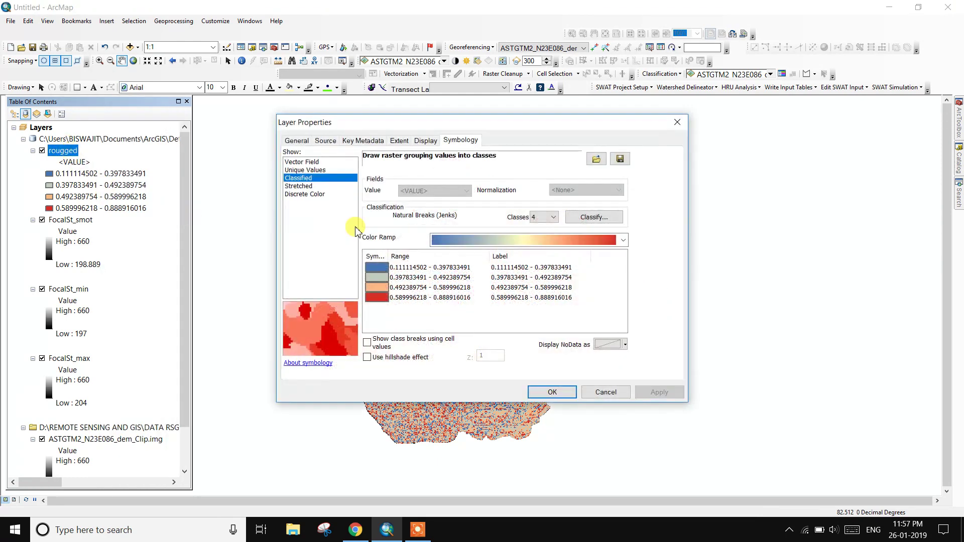
{"action": "left_click", "coordinate": [526, 257]}
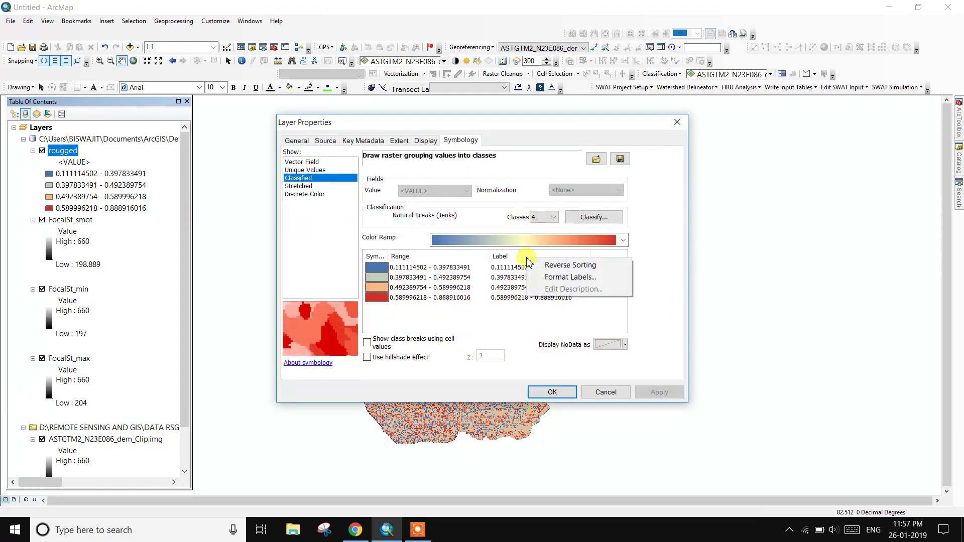
{"action": "left_click", "coordinate": [552, 278]}
{"action": "double_click", "coordinate": [469, 215]}
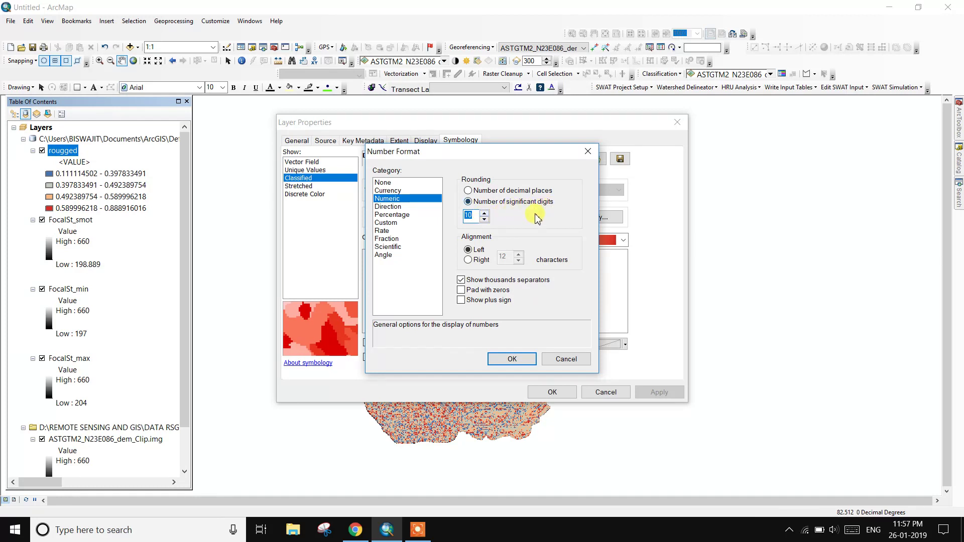
{"action": "type", "text": "4"}
{"action": "left_click", "coordinate": [527, 360]}
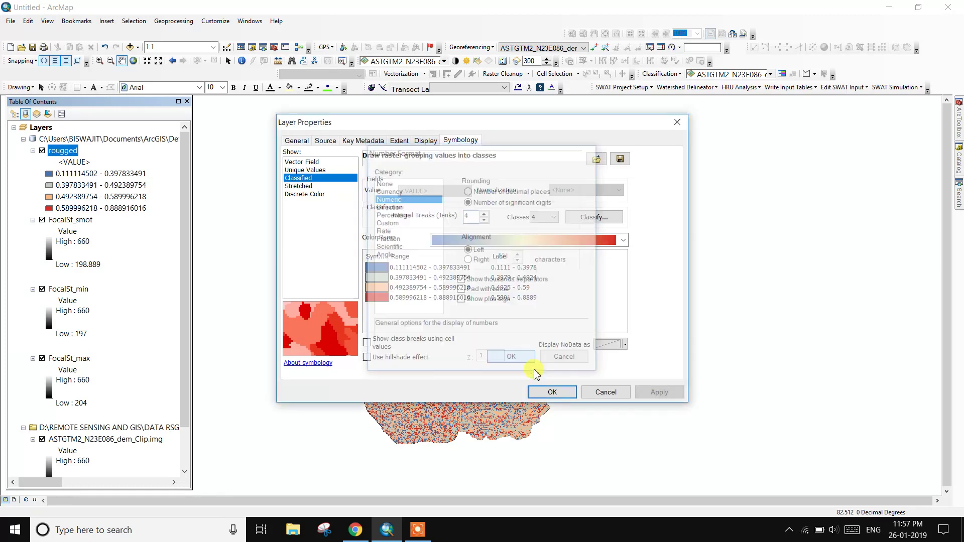
{"action": "left_click", "coordinate": [554, 392]}
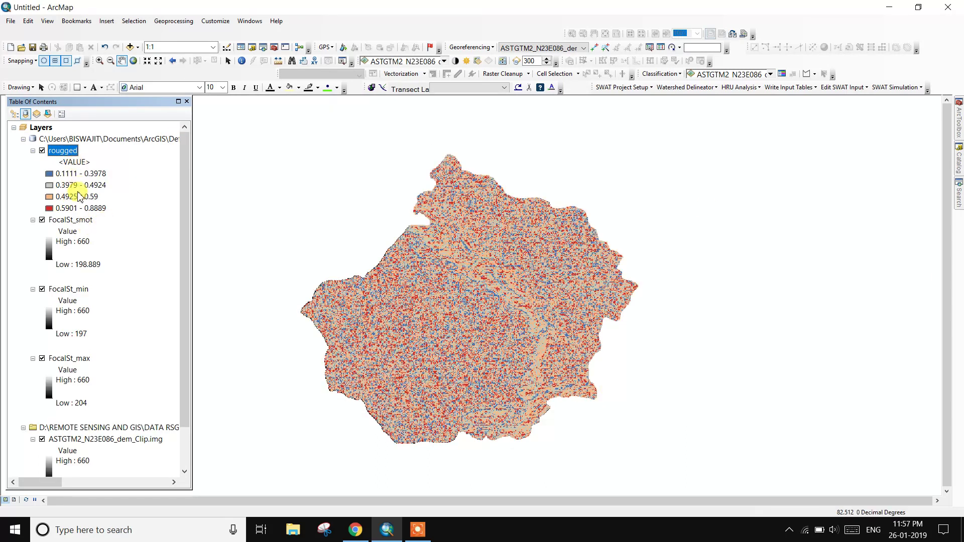
Pause the screen recording, then select the rougged layer
{"action": "left_click", "coordinate": [417, 530]}
{"action": "left_click", "coordinate": [405, 536]}
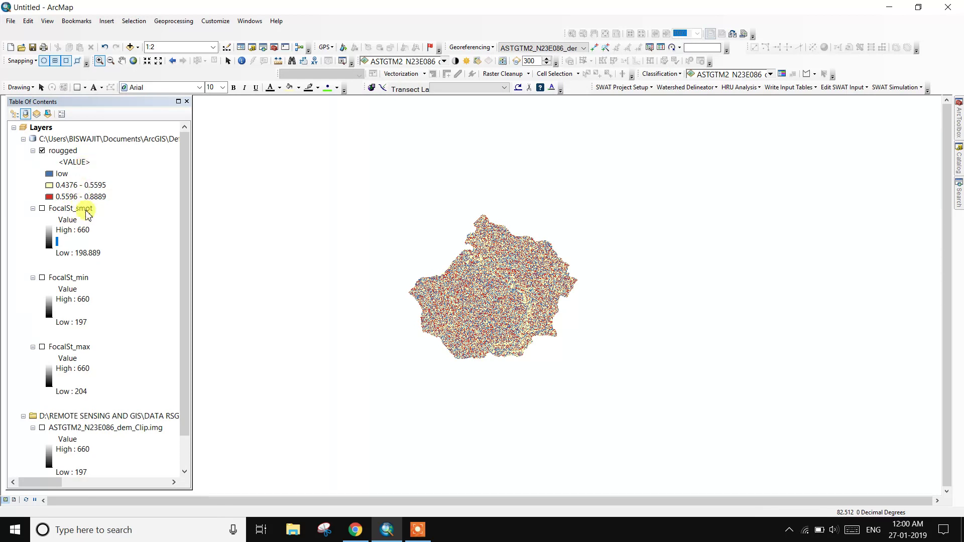
{"action": "left_click", "coordinate": [62, 151]}
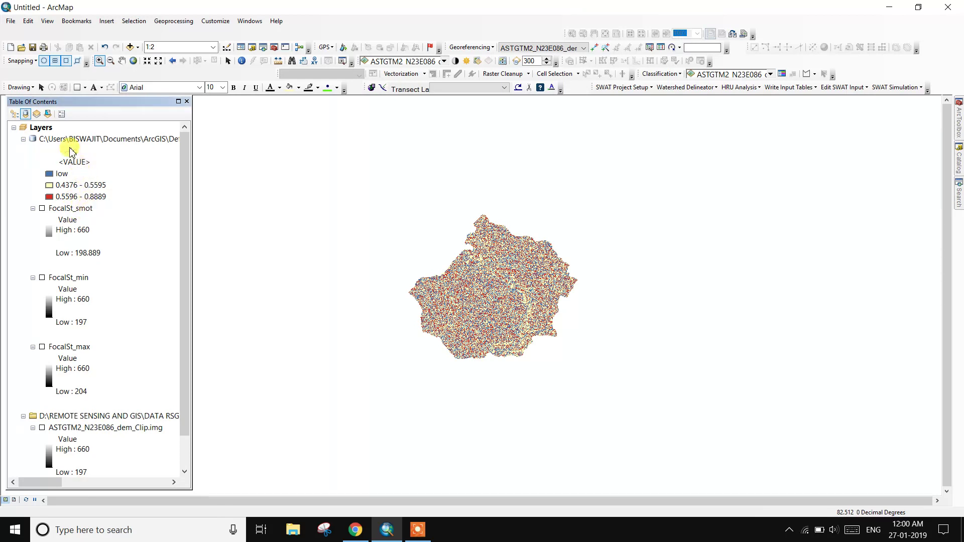
Rename the second and third rougged class labels to 'medium' and 'high' and apply them
{"action": "double_click", "coordinate": [62, 149]}
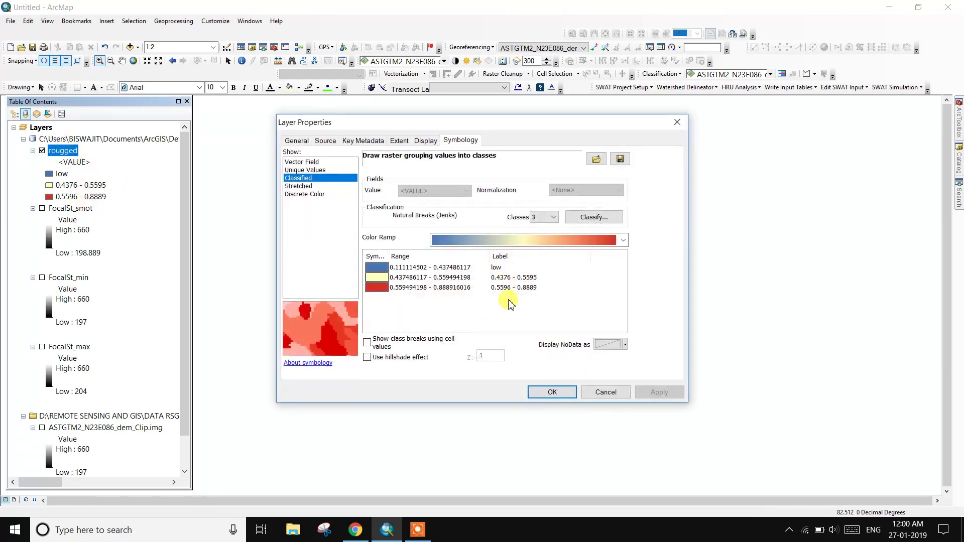
{"action": "double_click", "coordinate": [535, 278]}
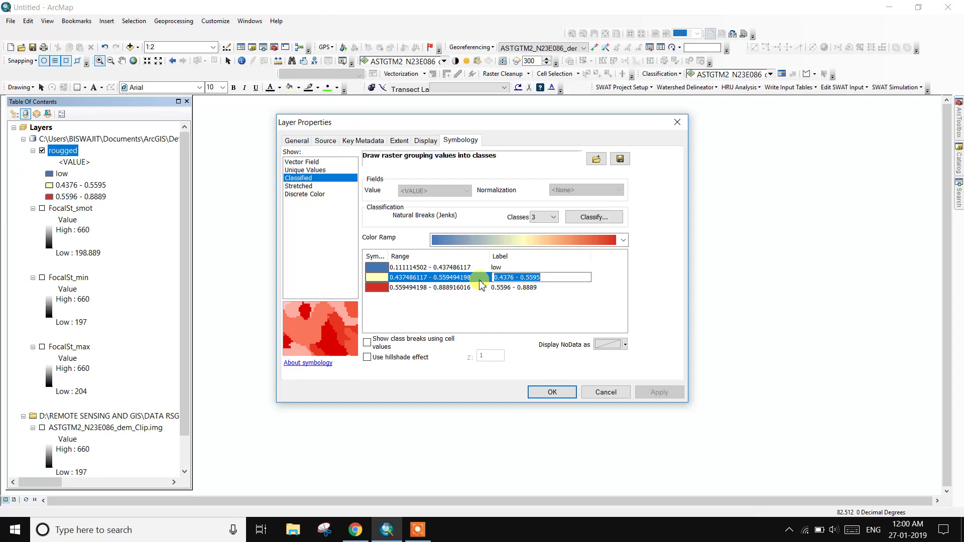
{"action": "type", "text": "medium"}
{"action": "left_click", "coordinate": [517, 287]}
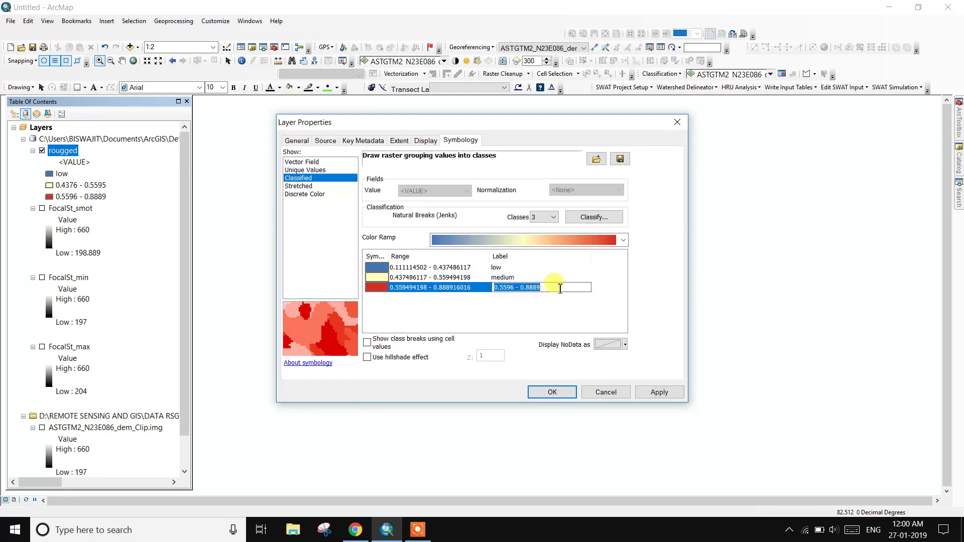
{"action": "type", "text": "high"}
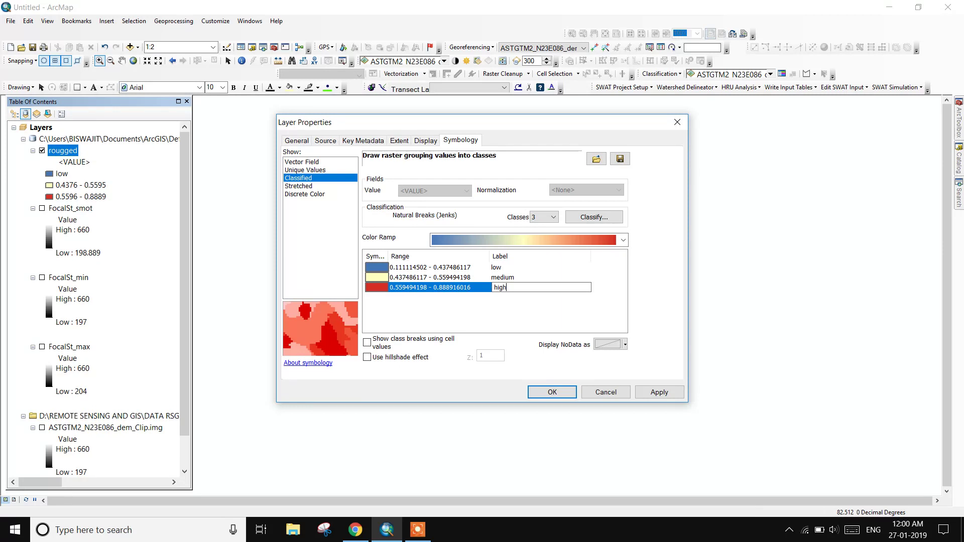
{"action": "left_click", "coordinate": [547, 316]}
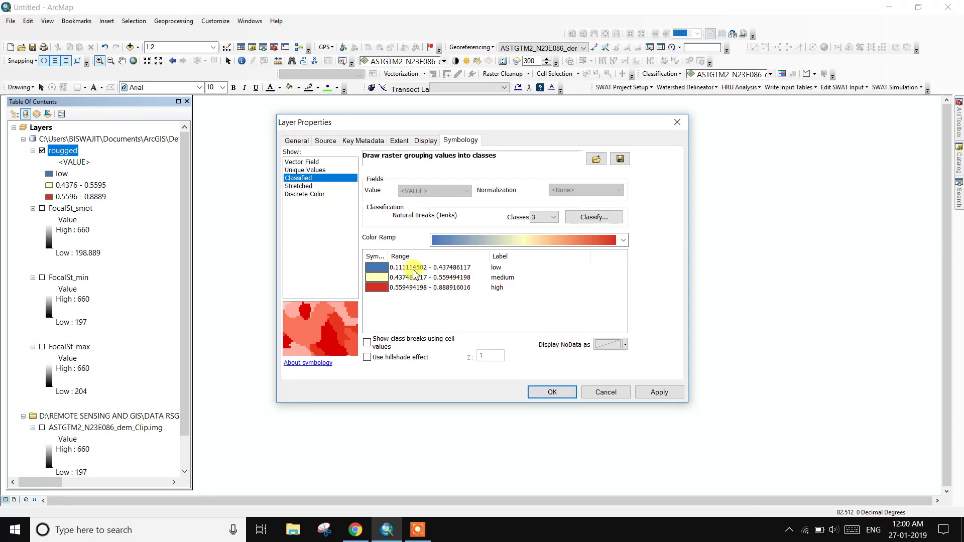
{"action": "left_click", "coordinate": [662, 391]}
{"action": "left_click", "coordinate": [563, 391]}
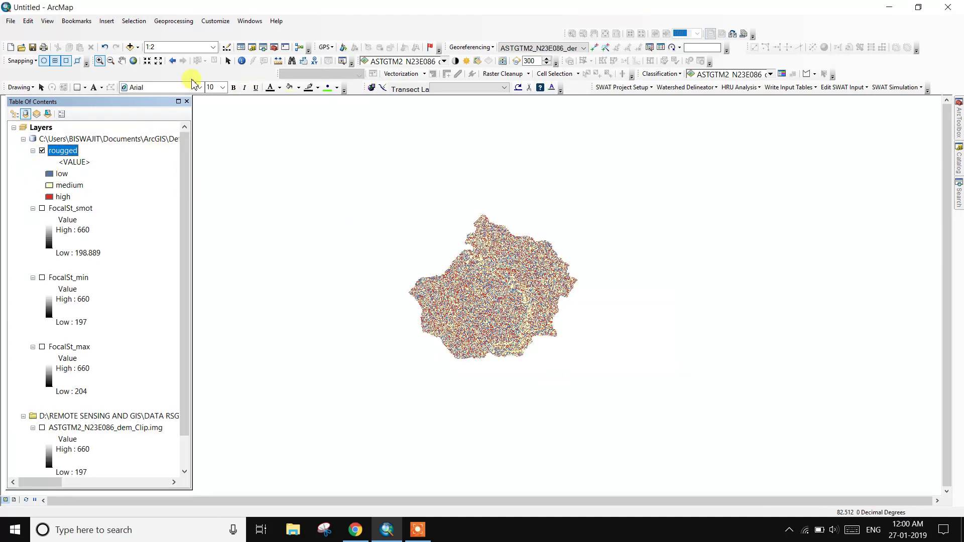
Zoom in on the watershed down to individual raster cells, then zoom back out to the full extent
{"action": "left_click", "coordinate": [103, 64]}
{"action": "left_click_drag", "start_coordinate": [366, 151], "coordinate": [659, 393]}
{"action": "left_click", "coordinate": [438, 296]}
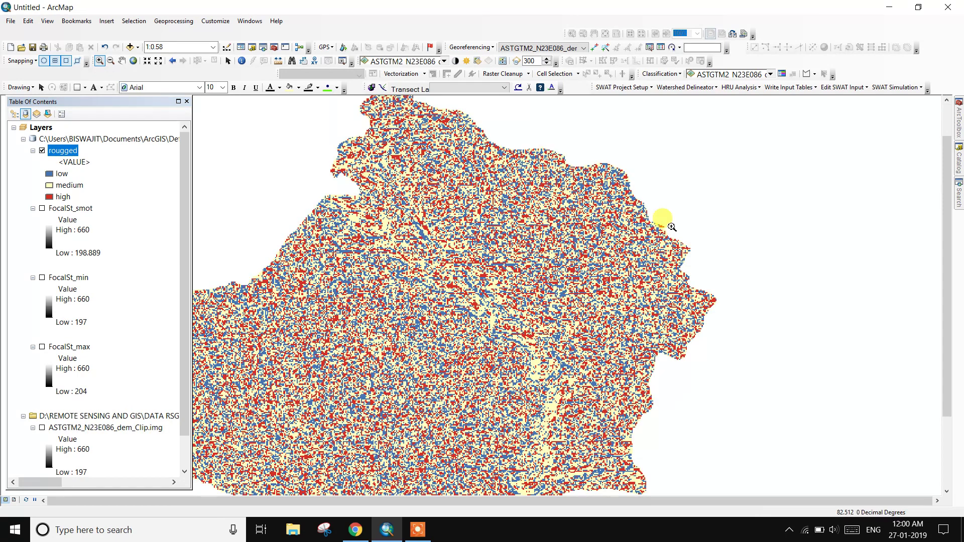
{"action": "left_click_drag", "start_coordinate": [391, 189], "coordinate": [495, 328]}
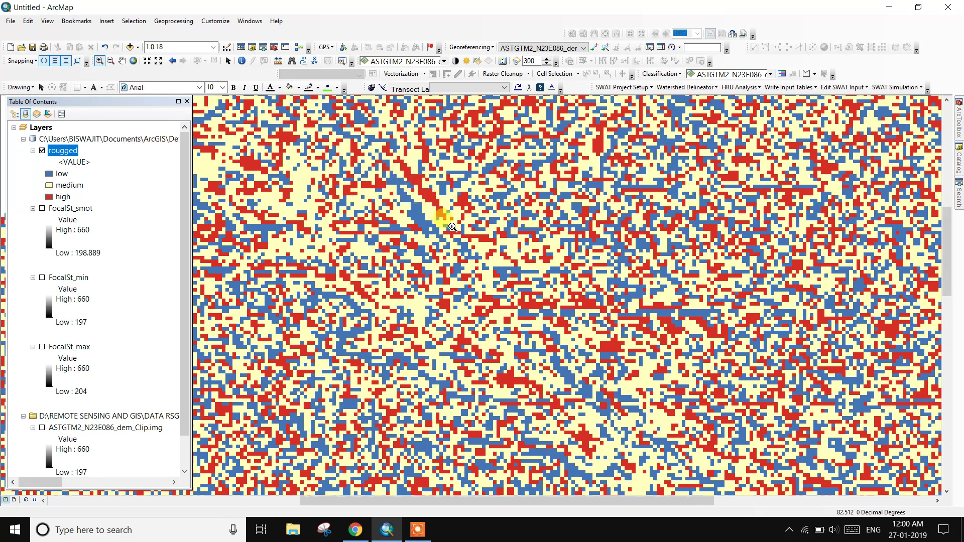
{"action": "scroll", "coordinate": [470, 317], "scroll_direction": "up", "scroll_amount": 10}
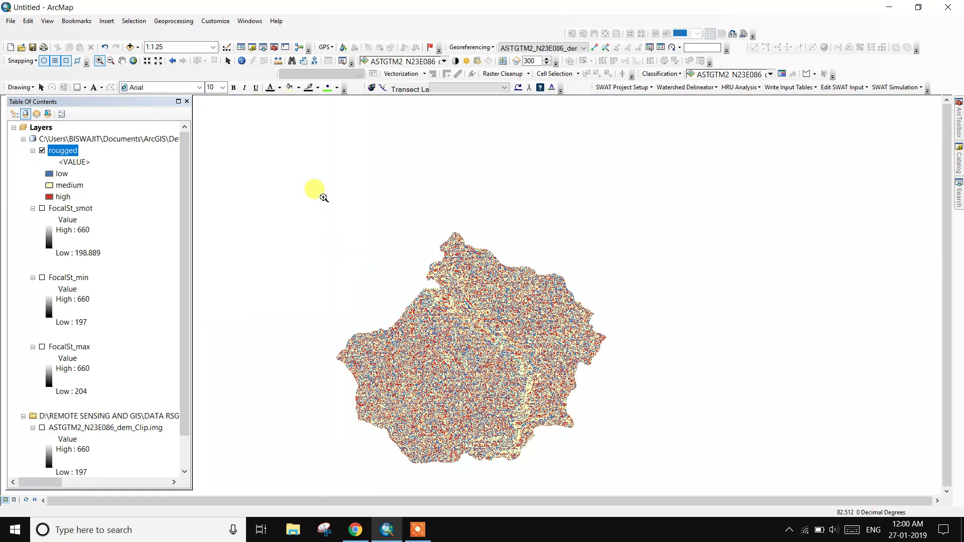
{"action": "scroll", "coordinate": [643, 486], "scroll_direction": "down", "scroll_amount": 2}
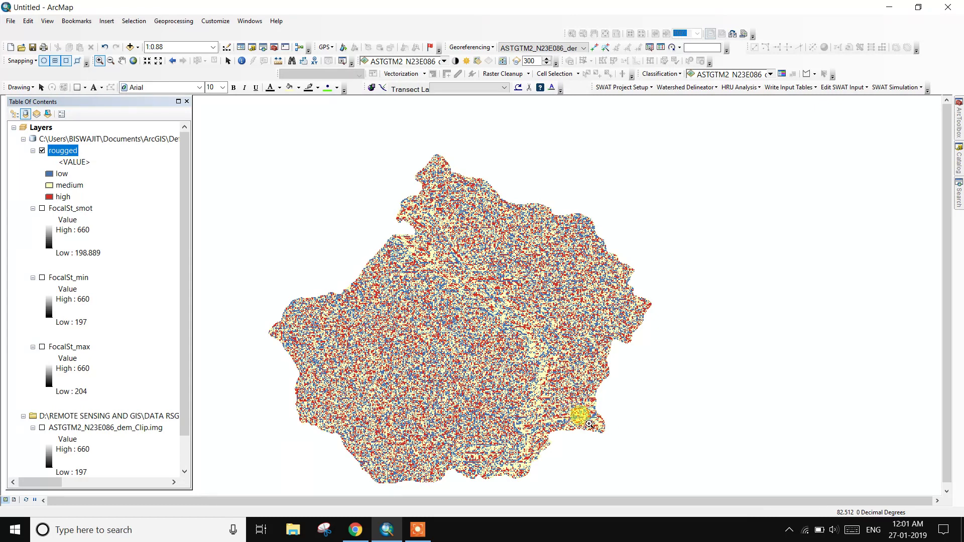
{"action": "left_click", "coordinate": [418, 530]}
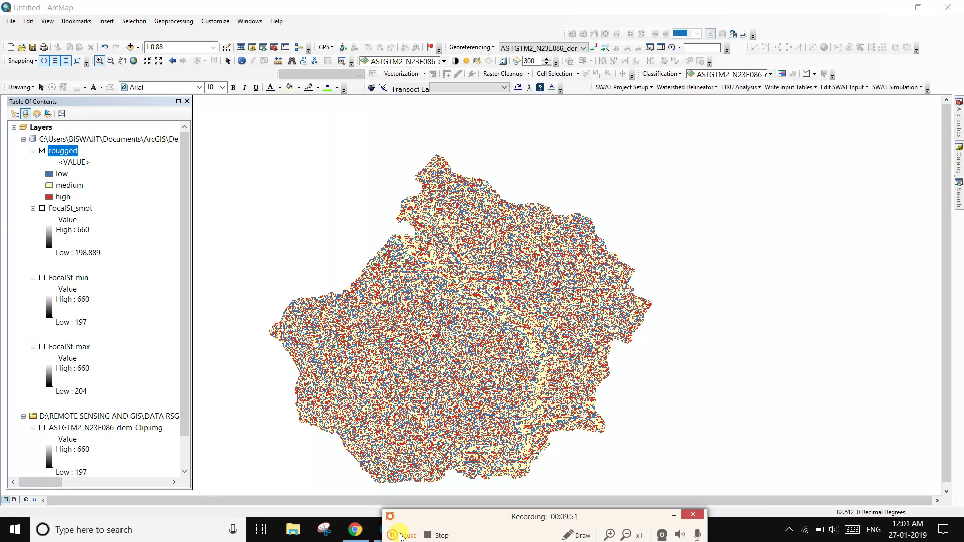
{"action": "left_click", "coordinate": [674, 516]}
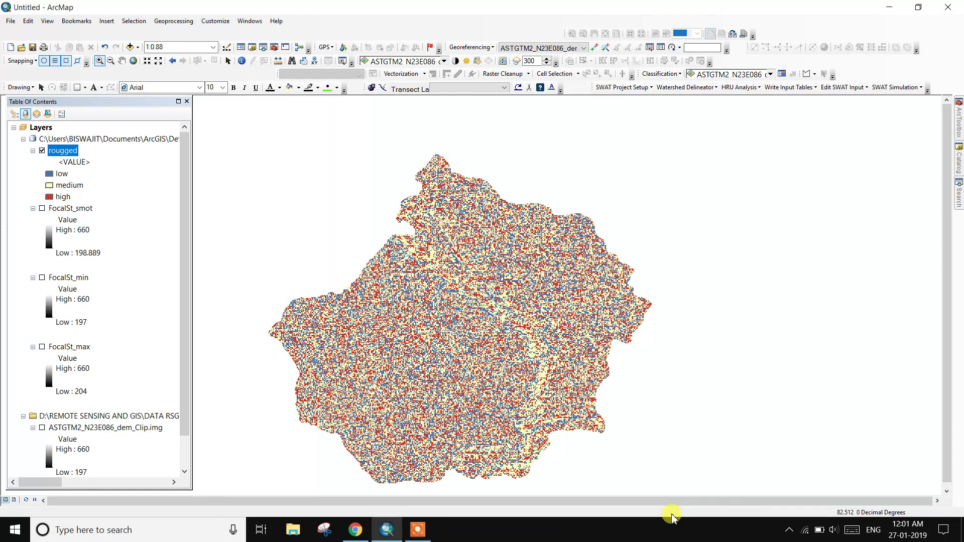